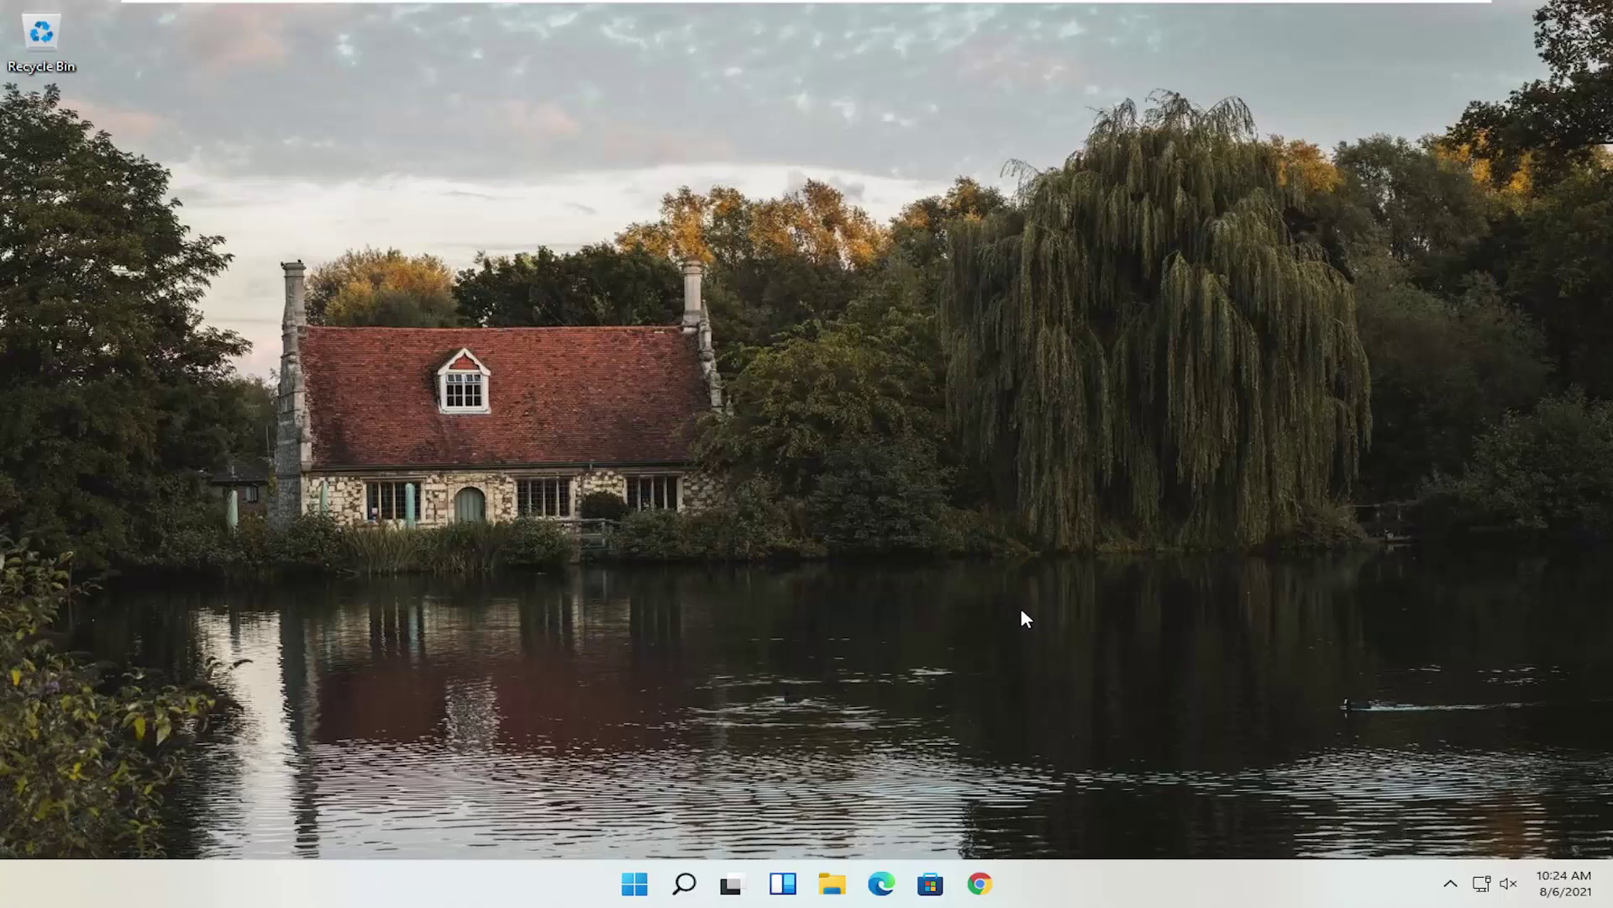
Open Google Chrome and go to google.com
click(997, 888)
click(1048, 25)
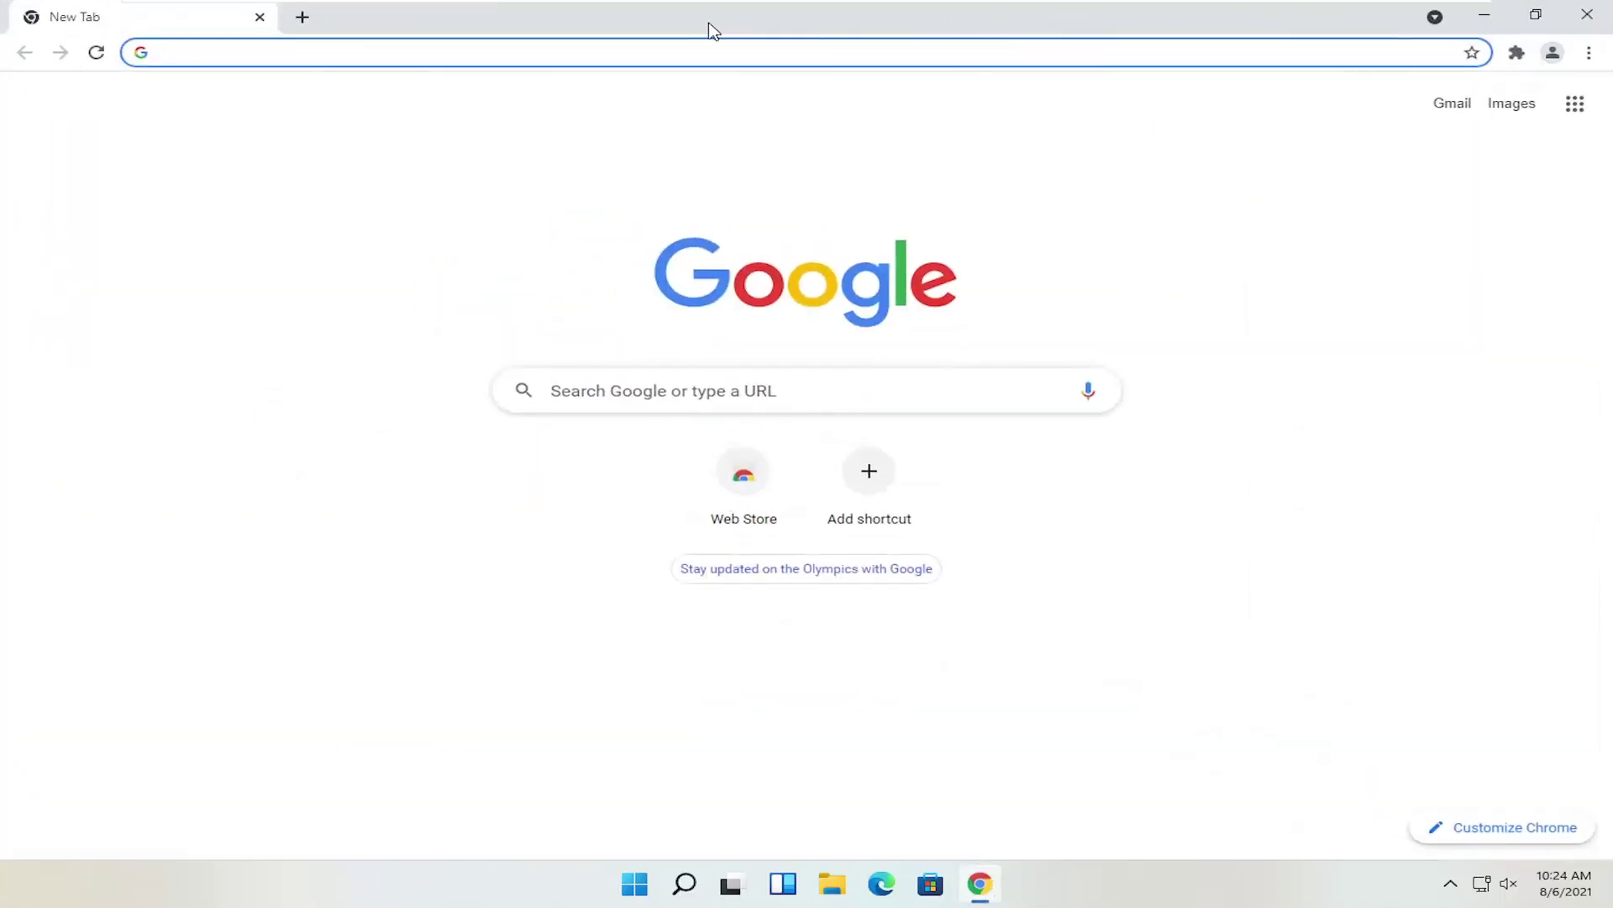
text(google.com)
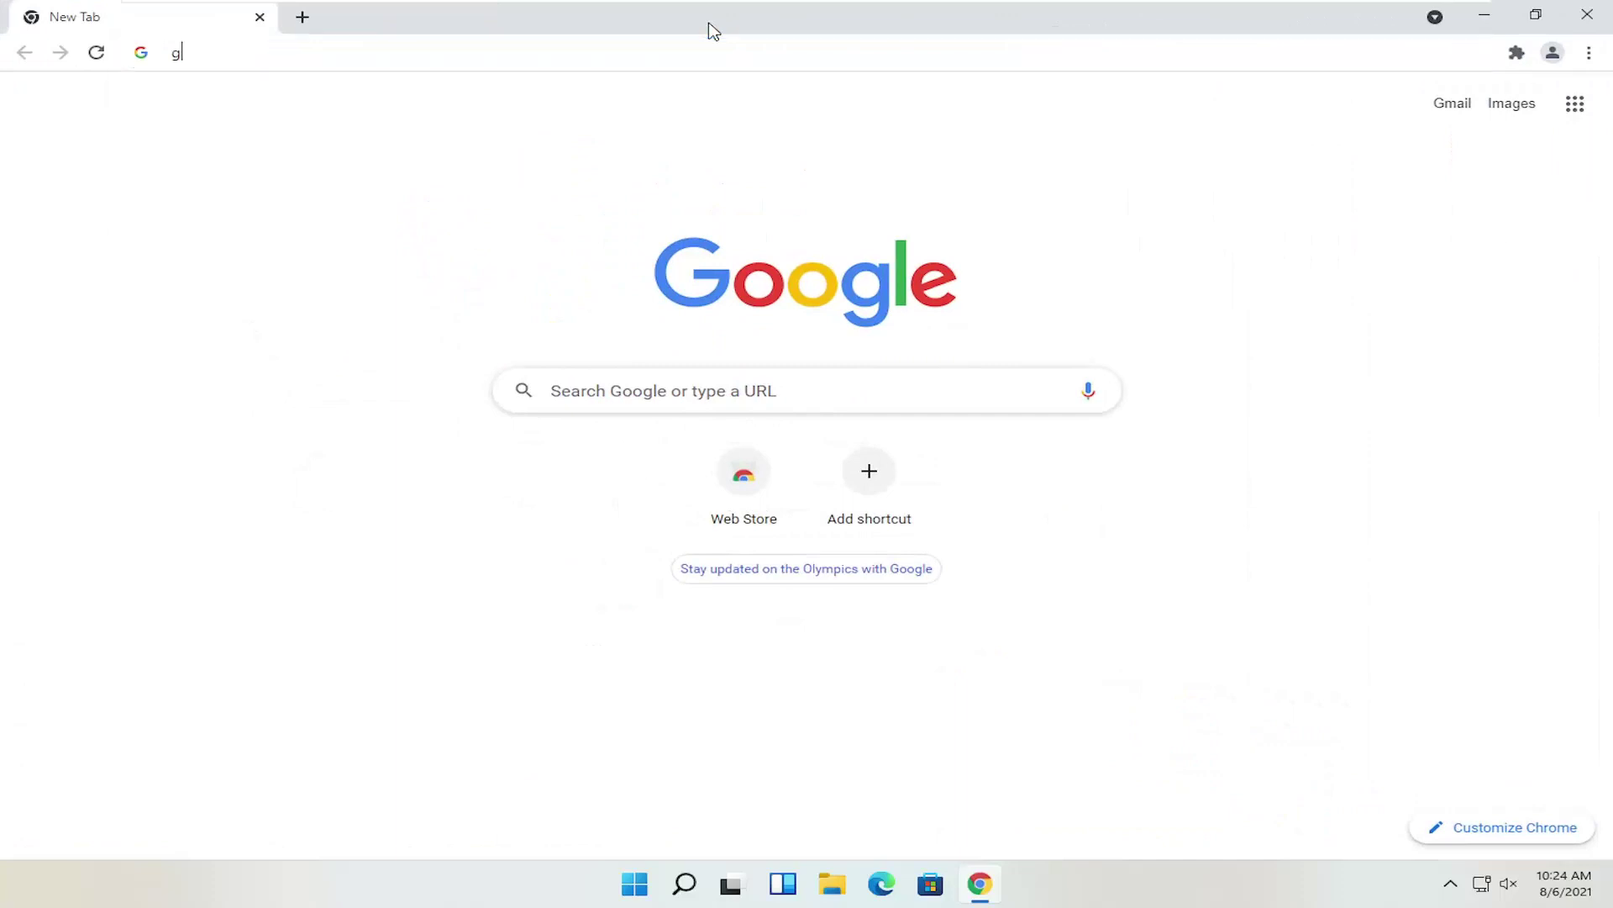
key(Return)
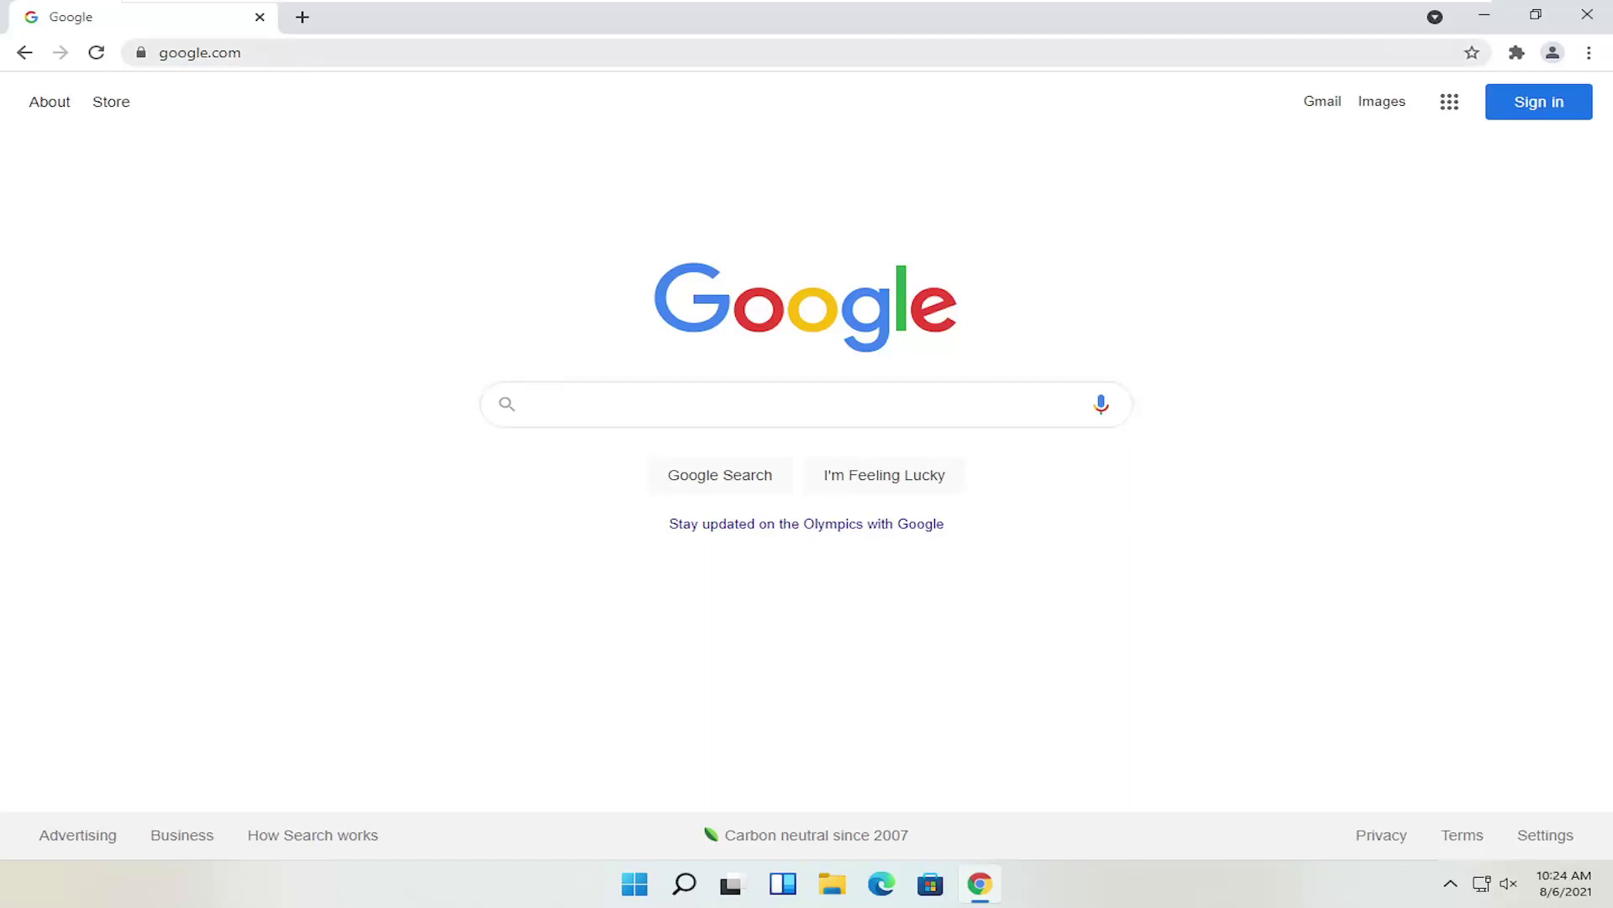
Search the web for "canon printer drivers" and open the Canon U.S.A. Drivers & Downloads page
key(ctrl+l)
text(canon printer)
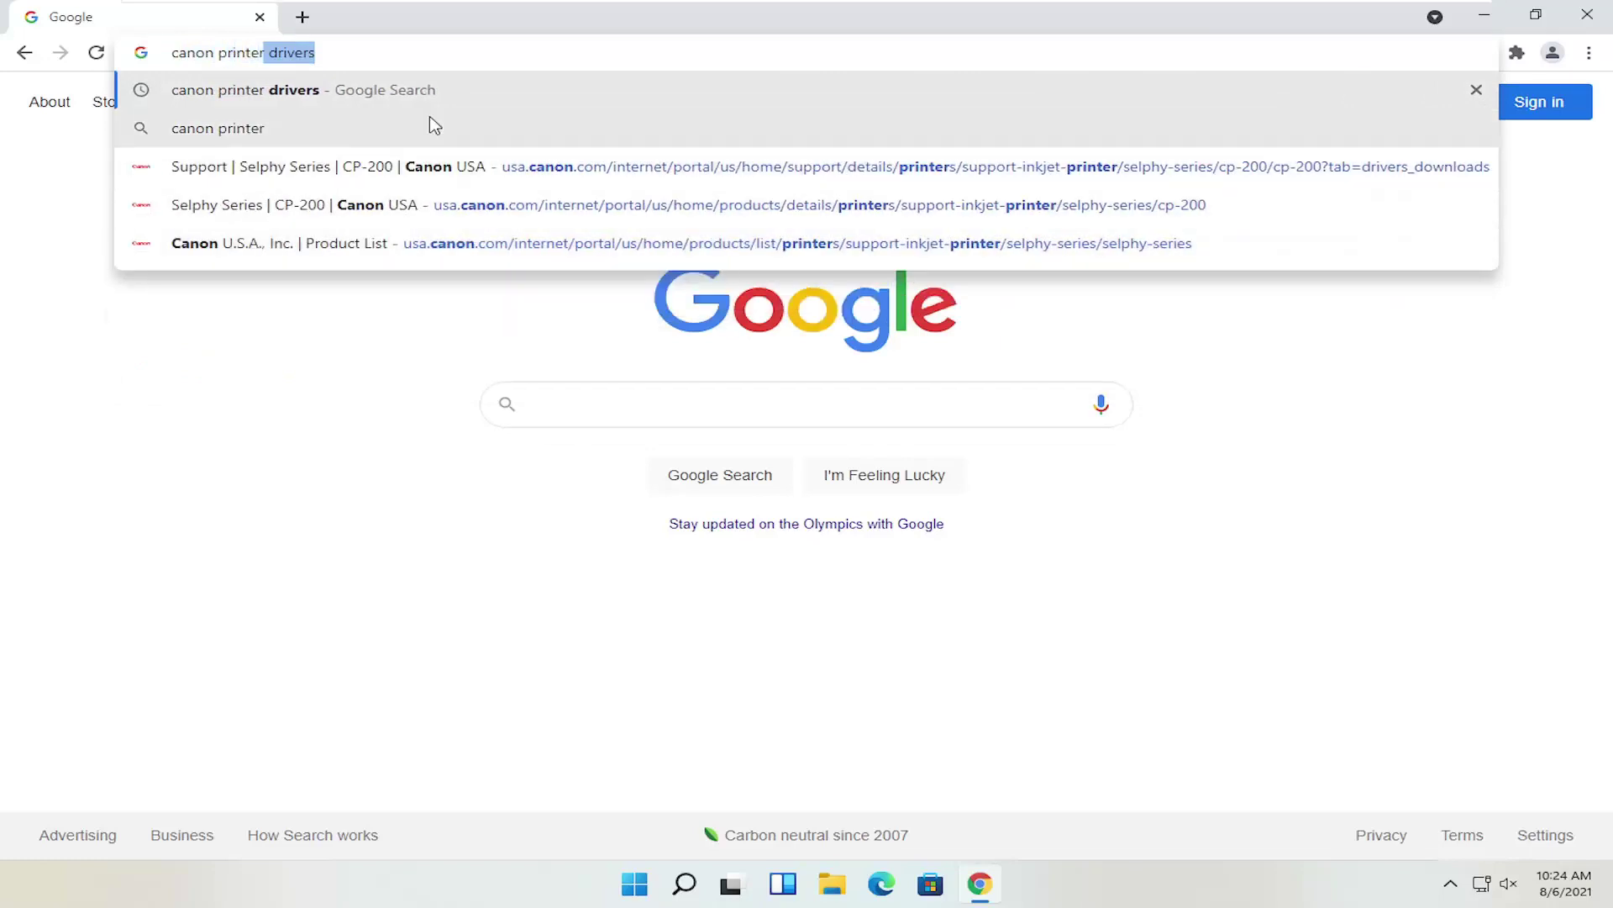
click(391, 91)
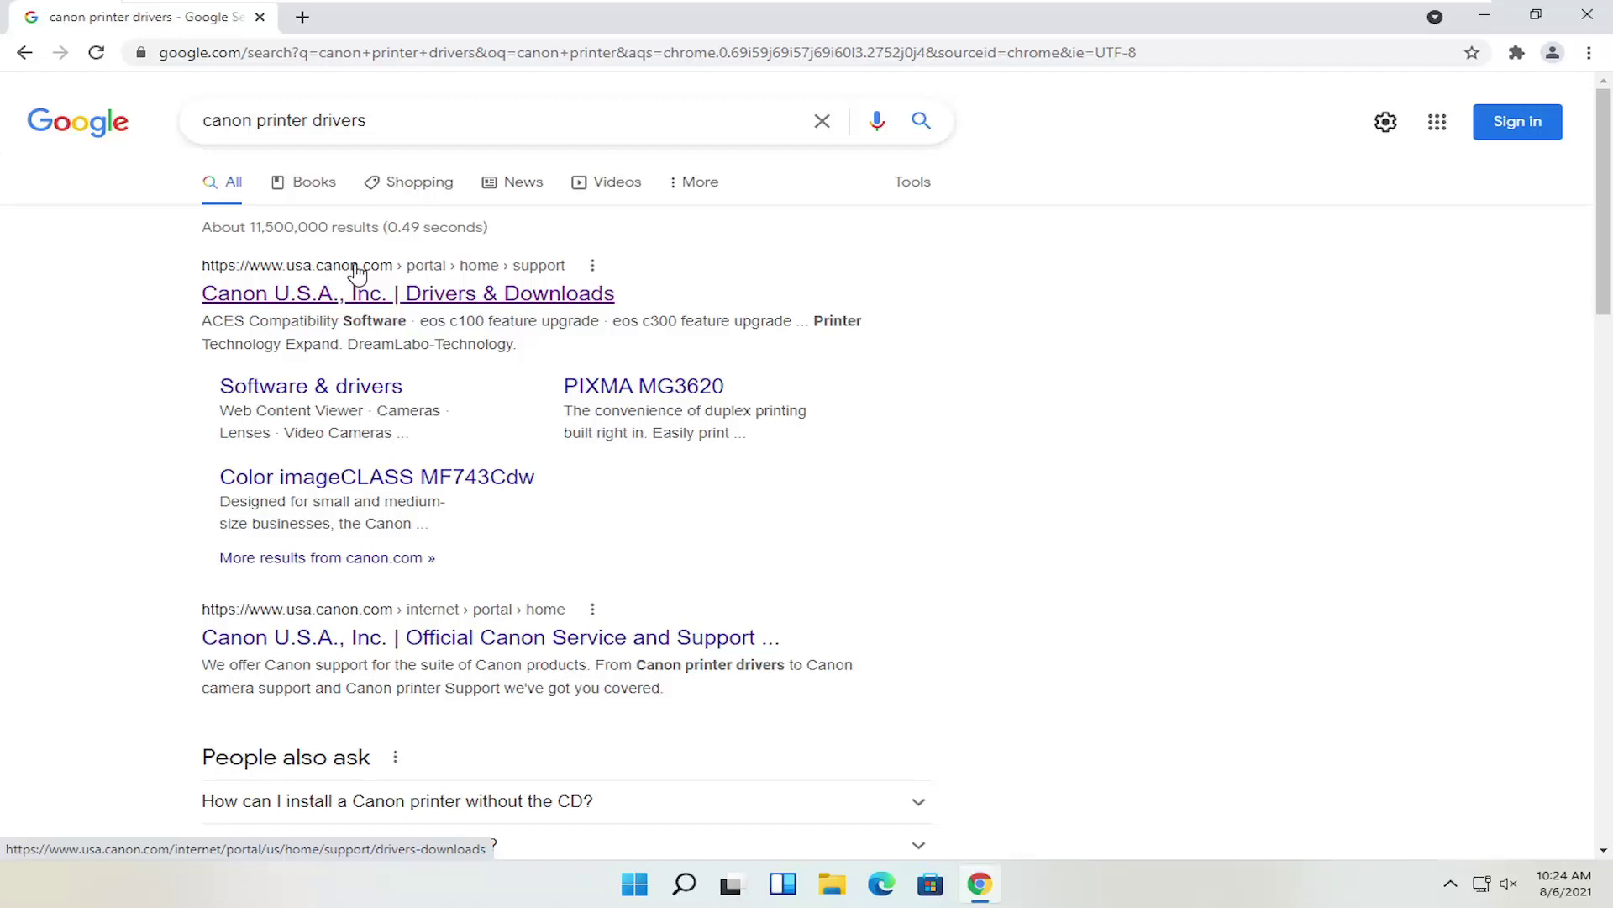
click(283, 296)
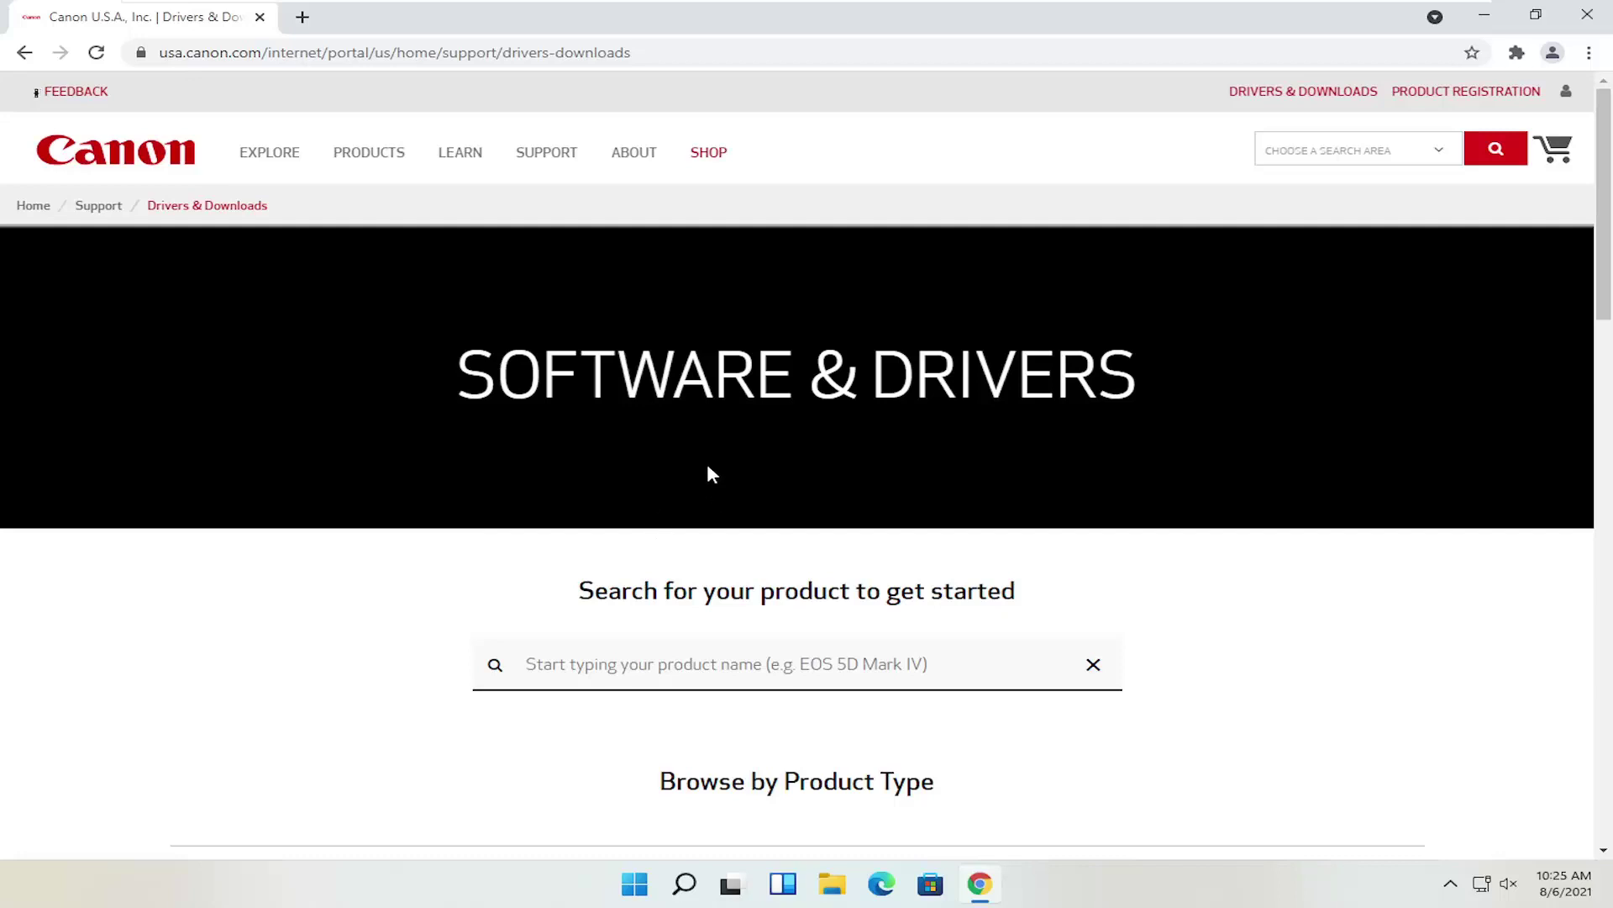
View the device families offered under the Printers product type, and return to the product type overview
scroll(708, 473, down, 1)
scroll(753, 511, down, 1)
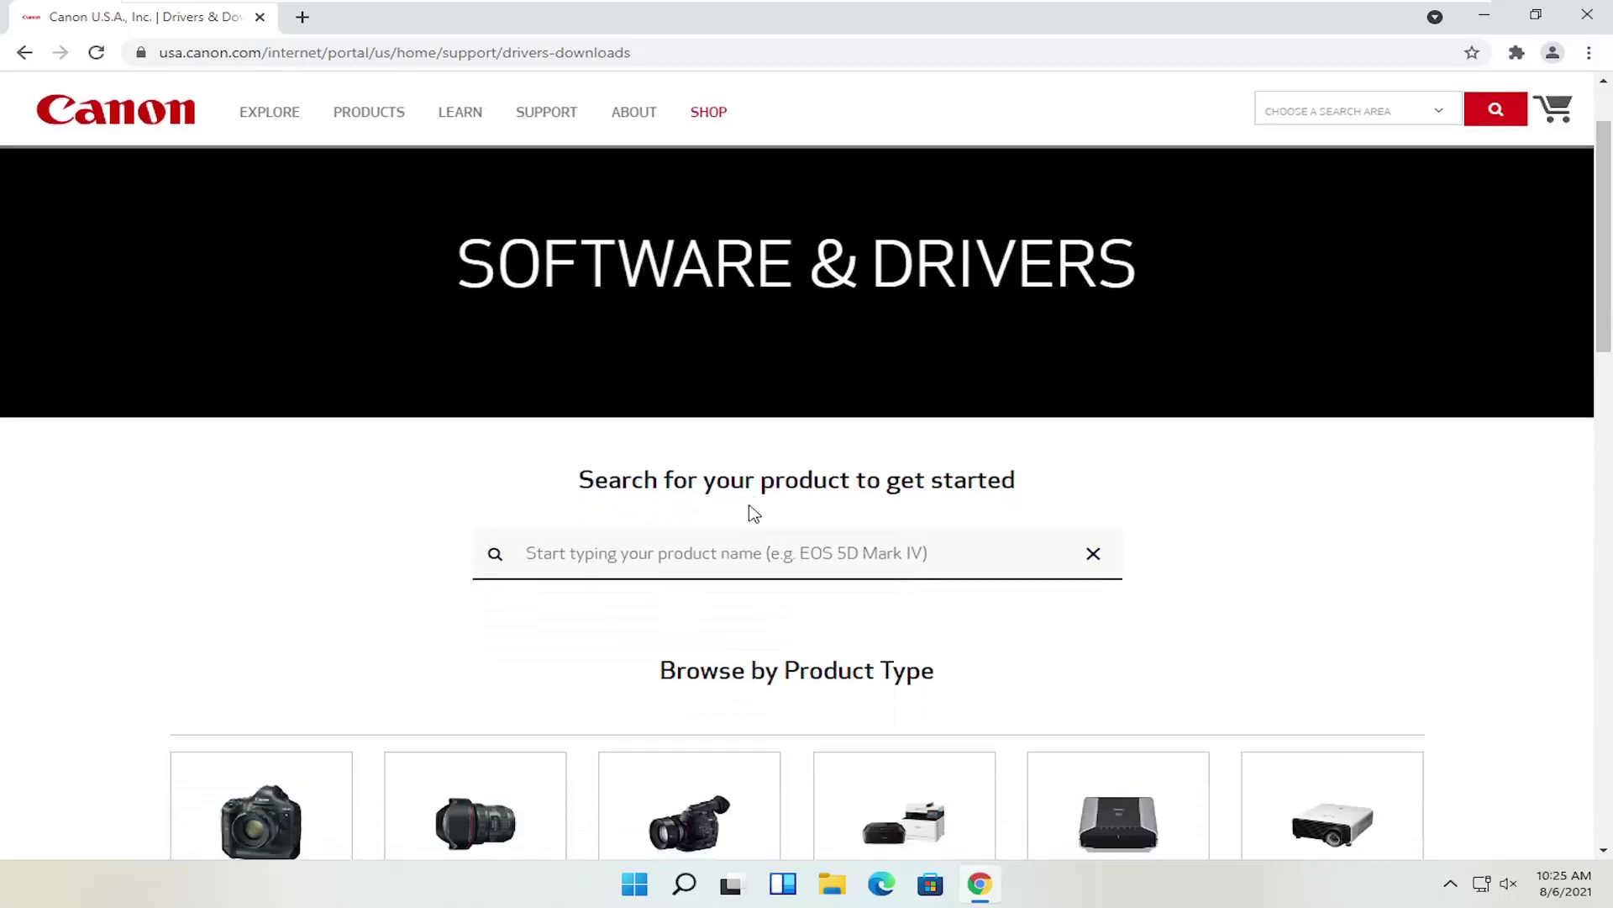
click(528, 495)
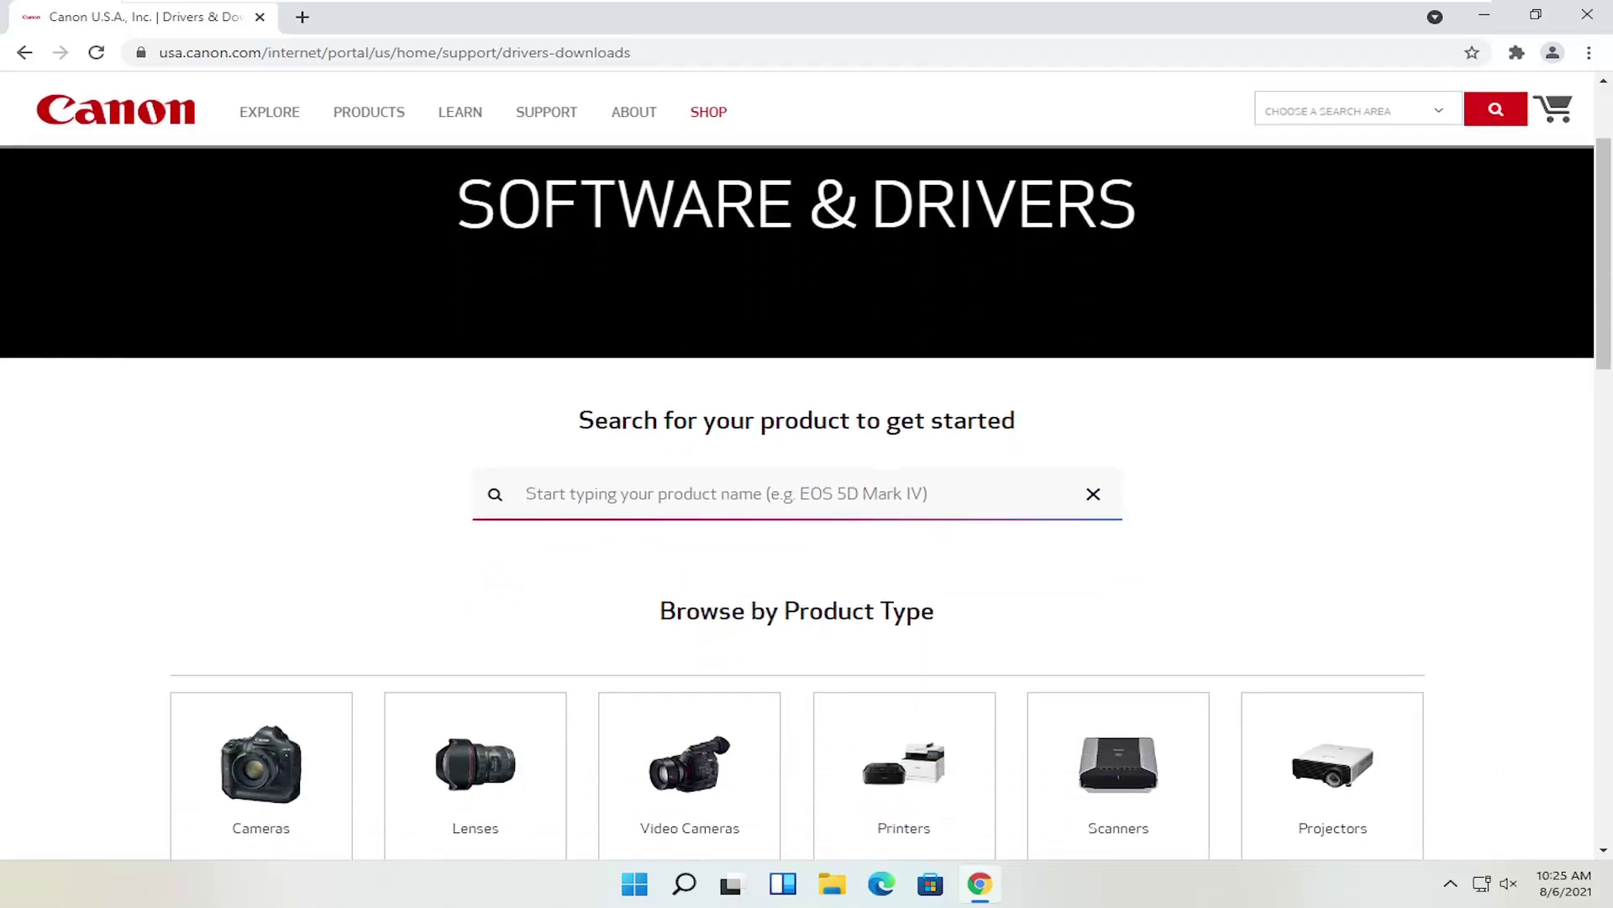
scroll(528, 495, down, 2)
scroll(652, 400, down, 2)
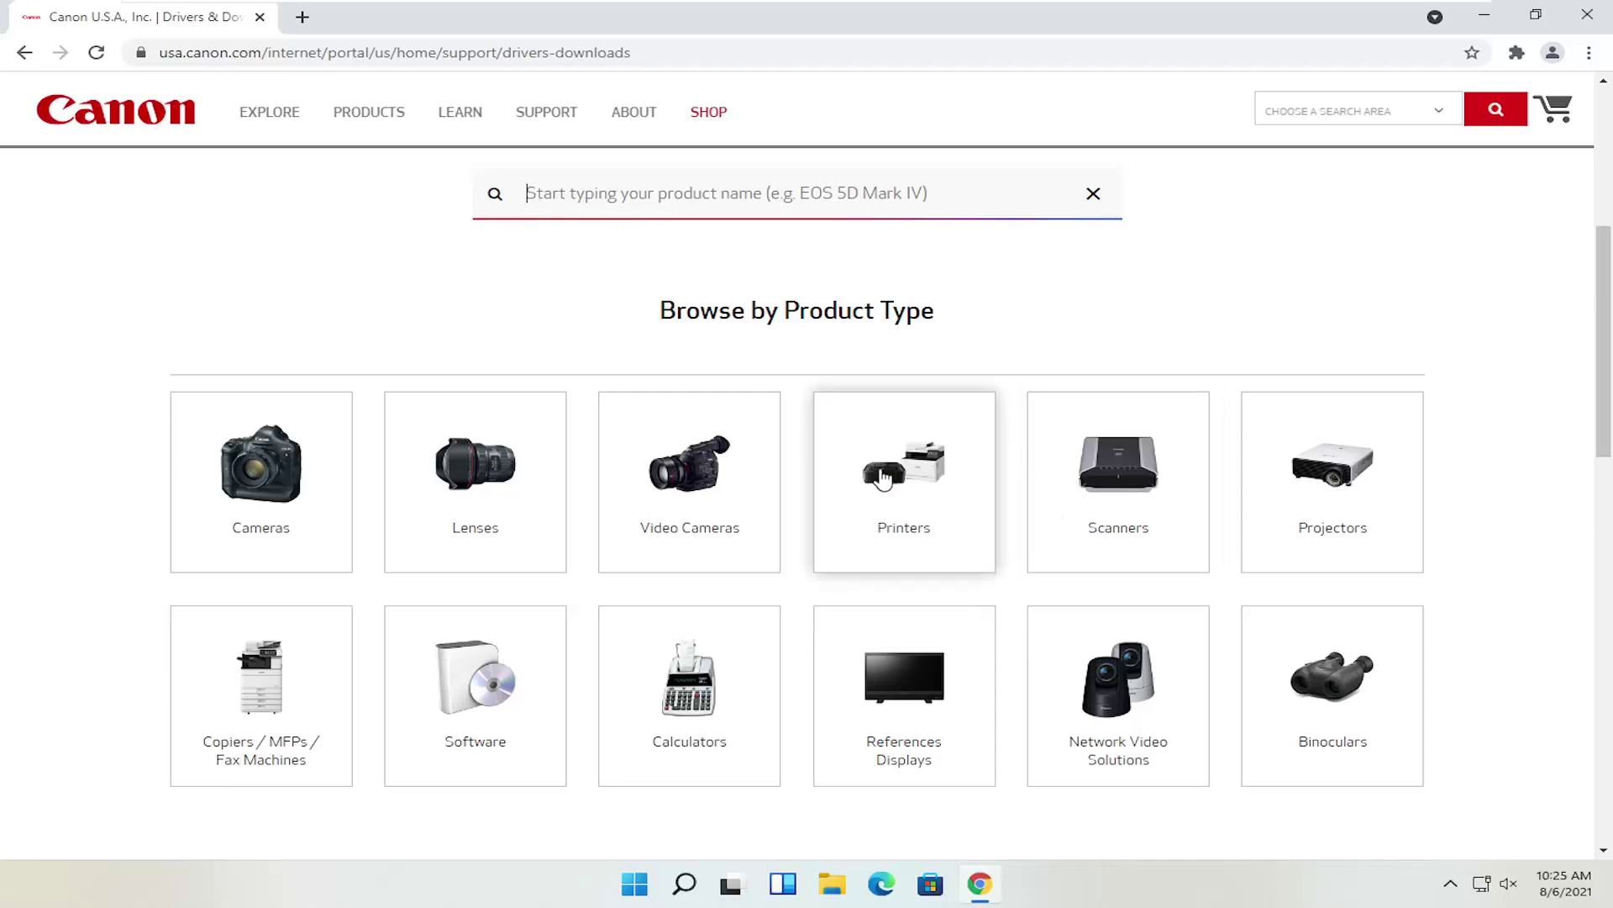
click(911, 480)
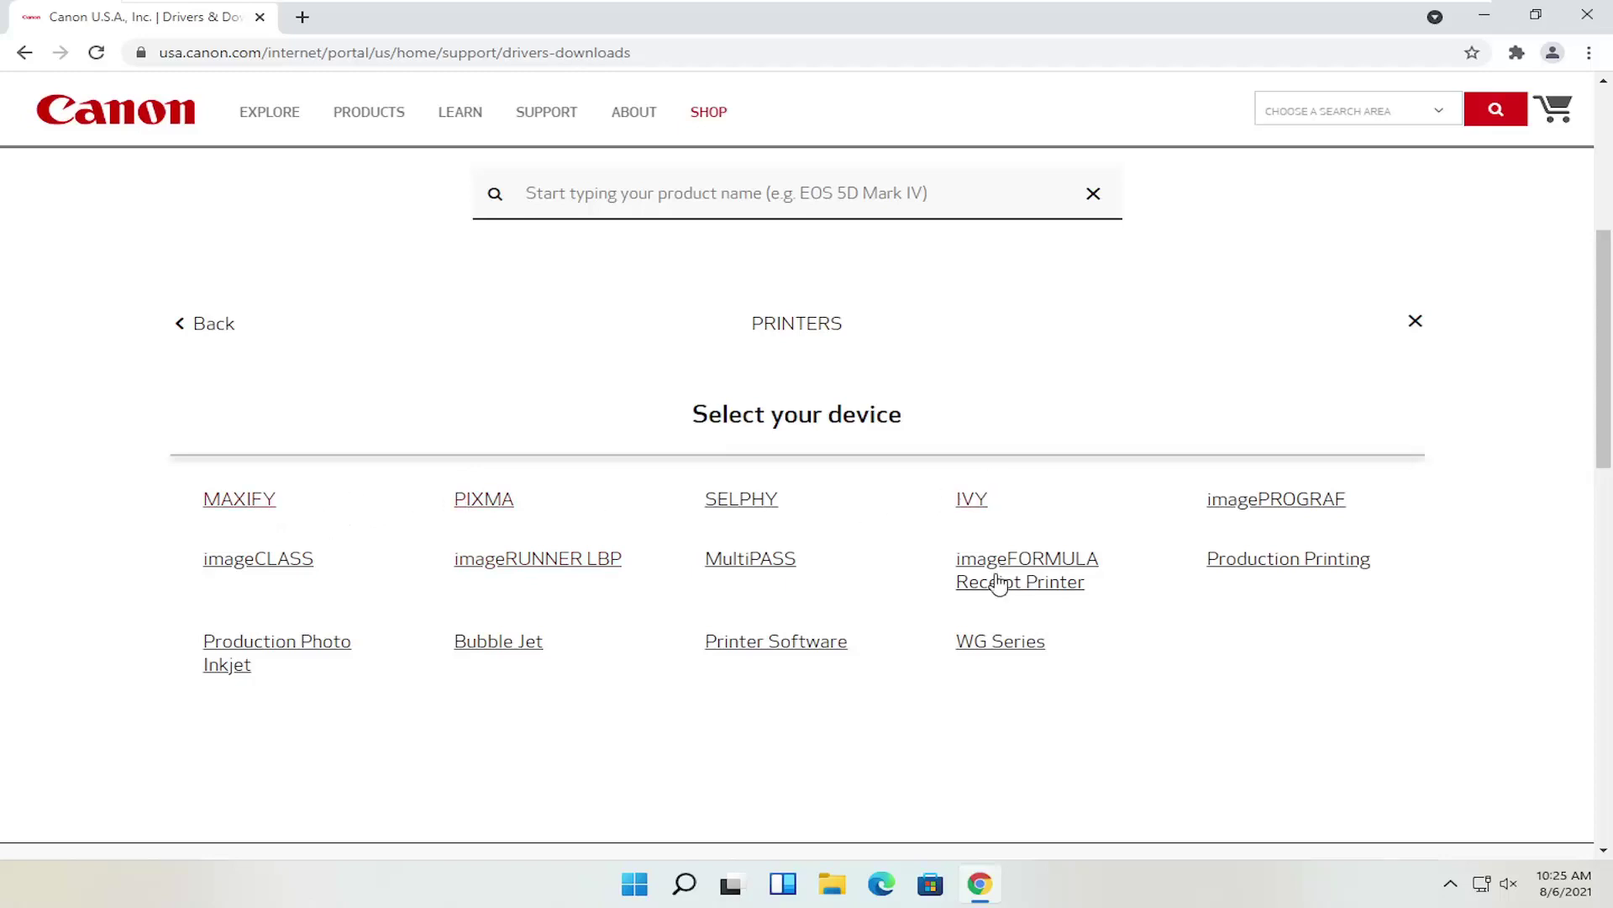
click(215, 326)
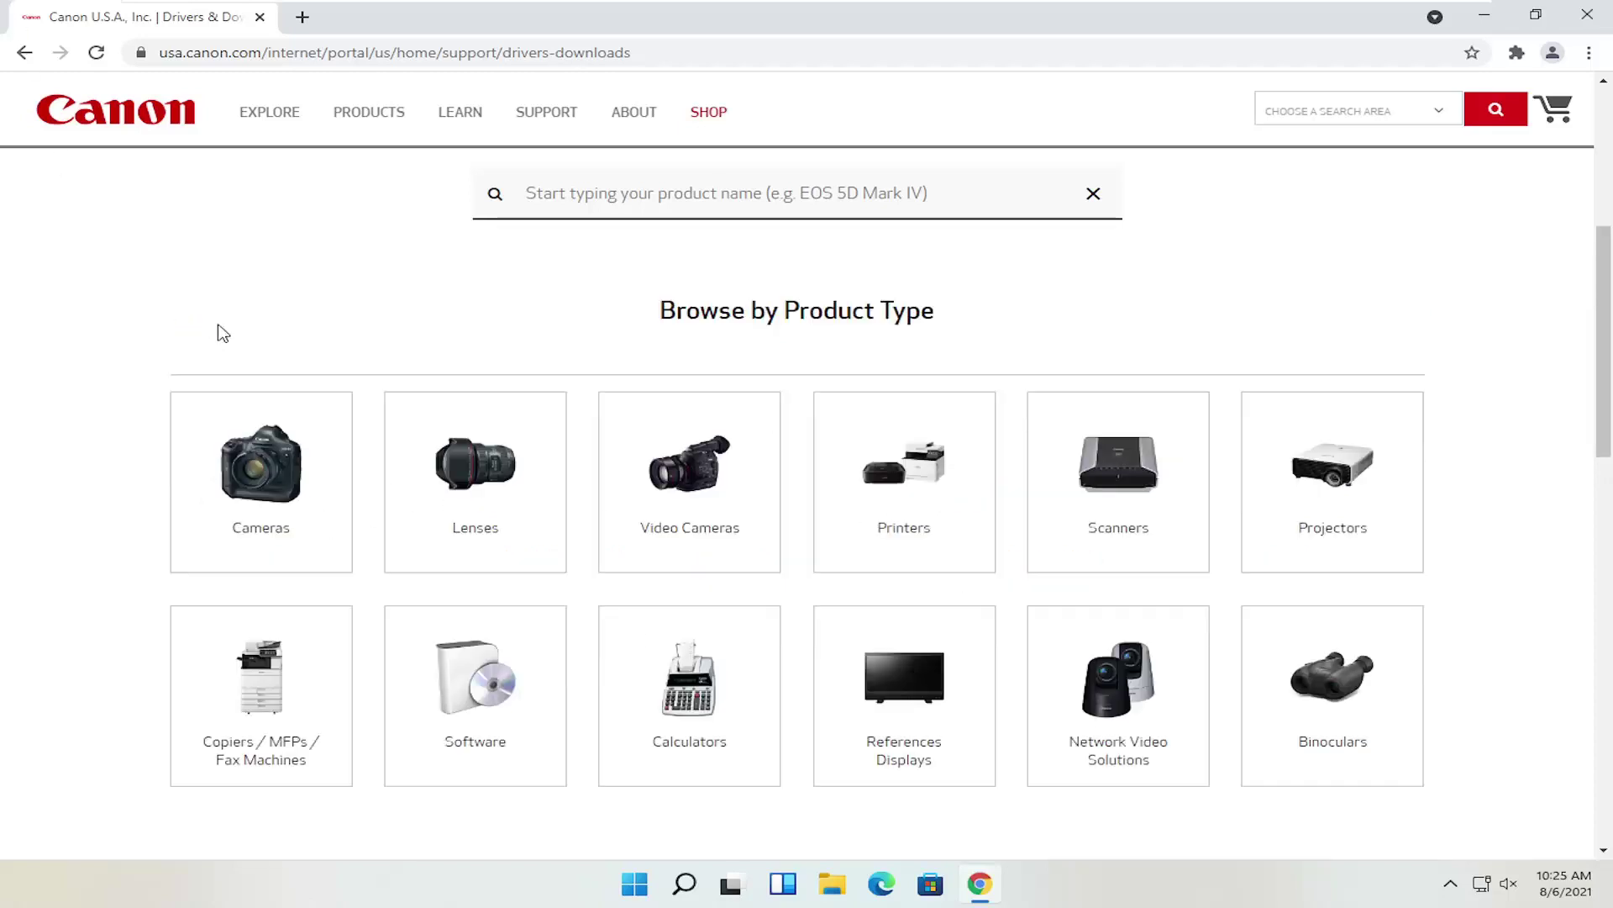
View the device families offered under the Scanners product type, and return to the product type overview
click(1160, 488)
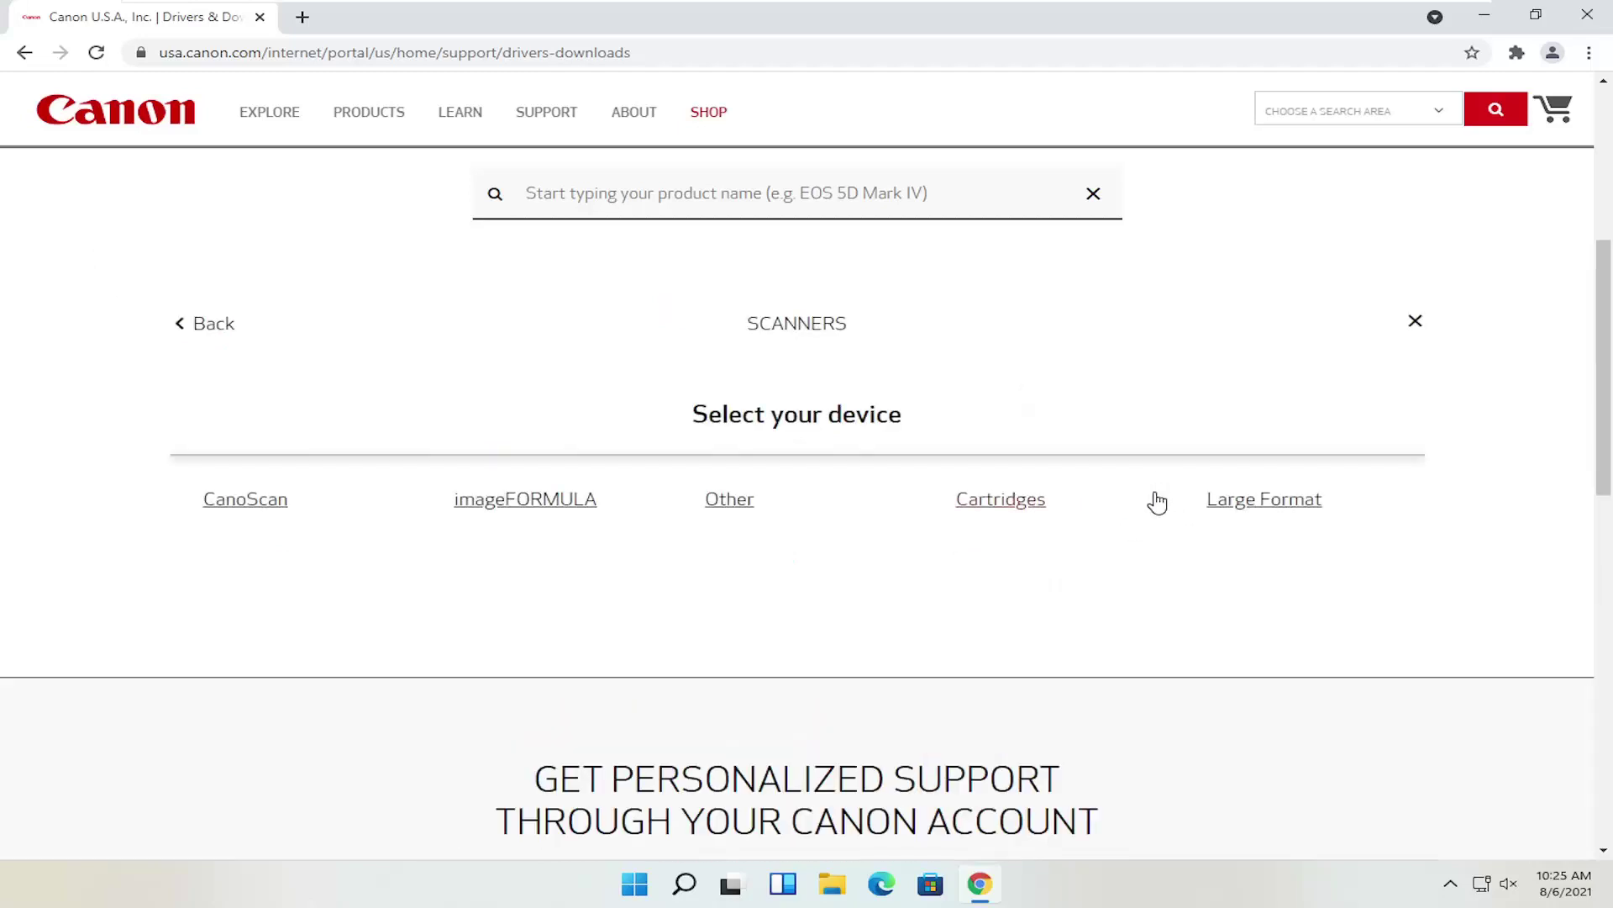
scroll(426, 540, up, 1)
scroll(426, 539, up, 1)
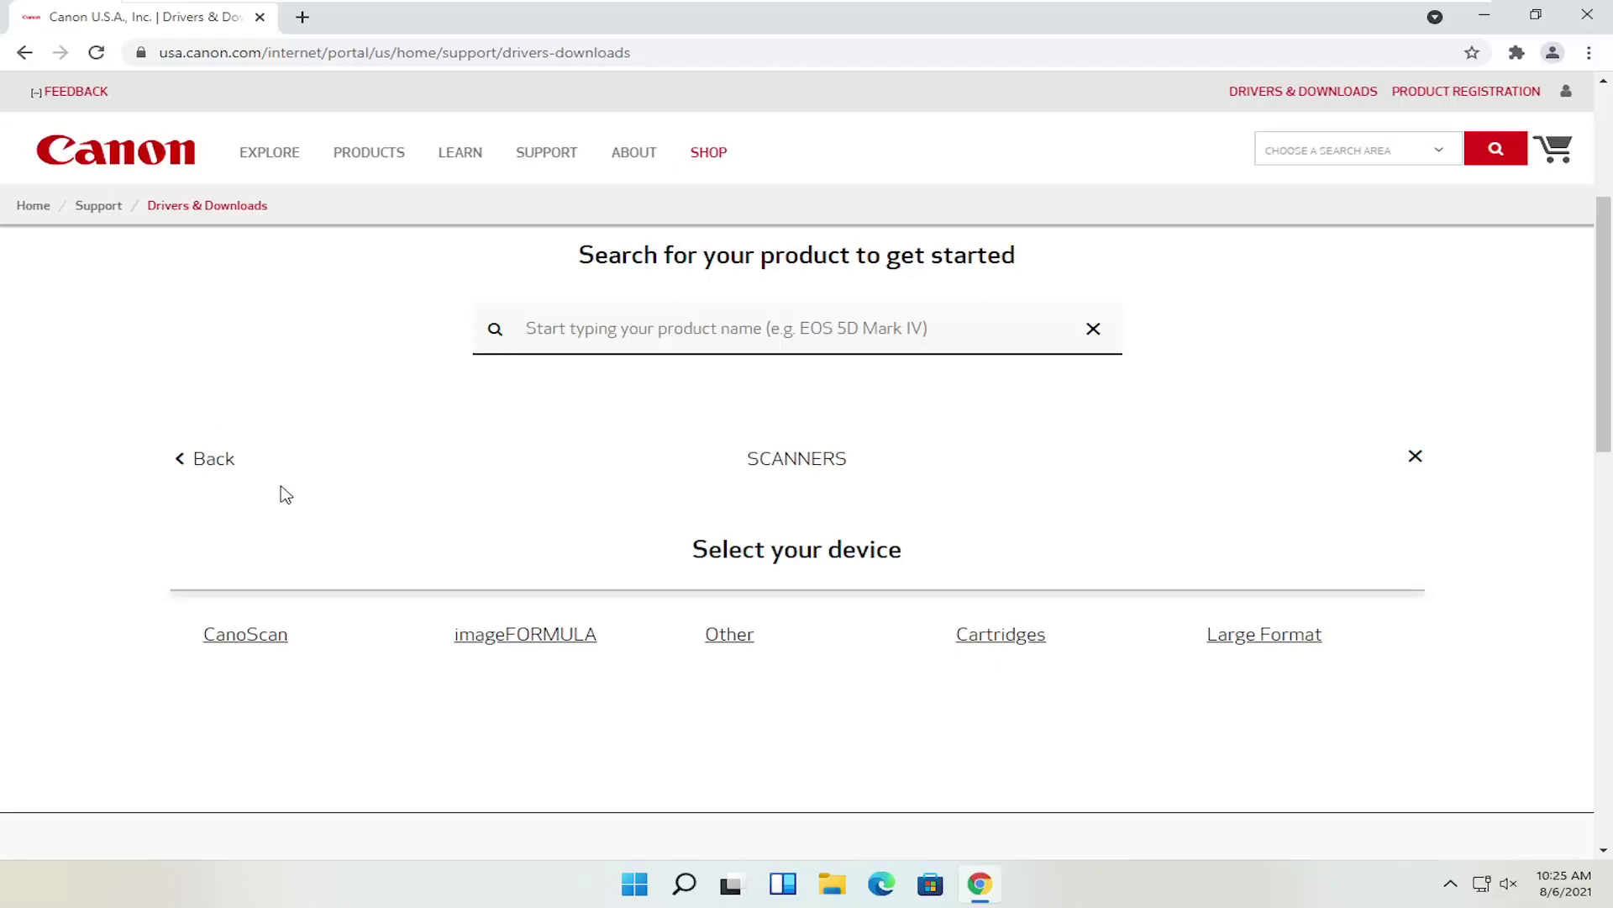
click(209, 461)
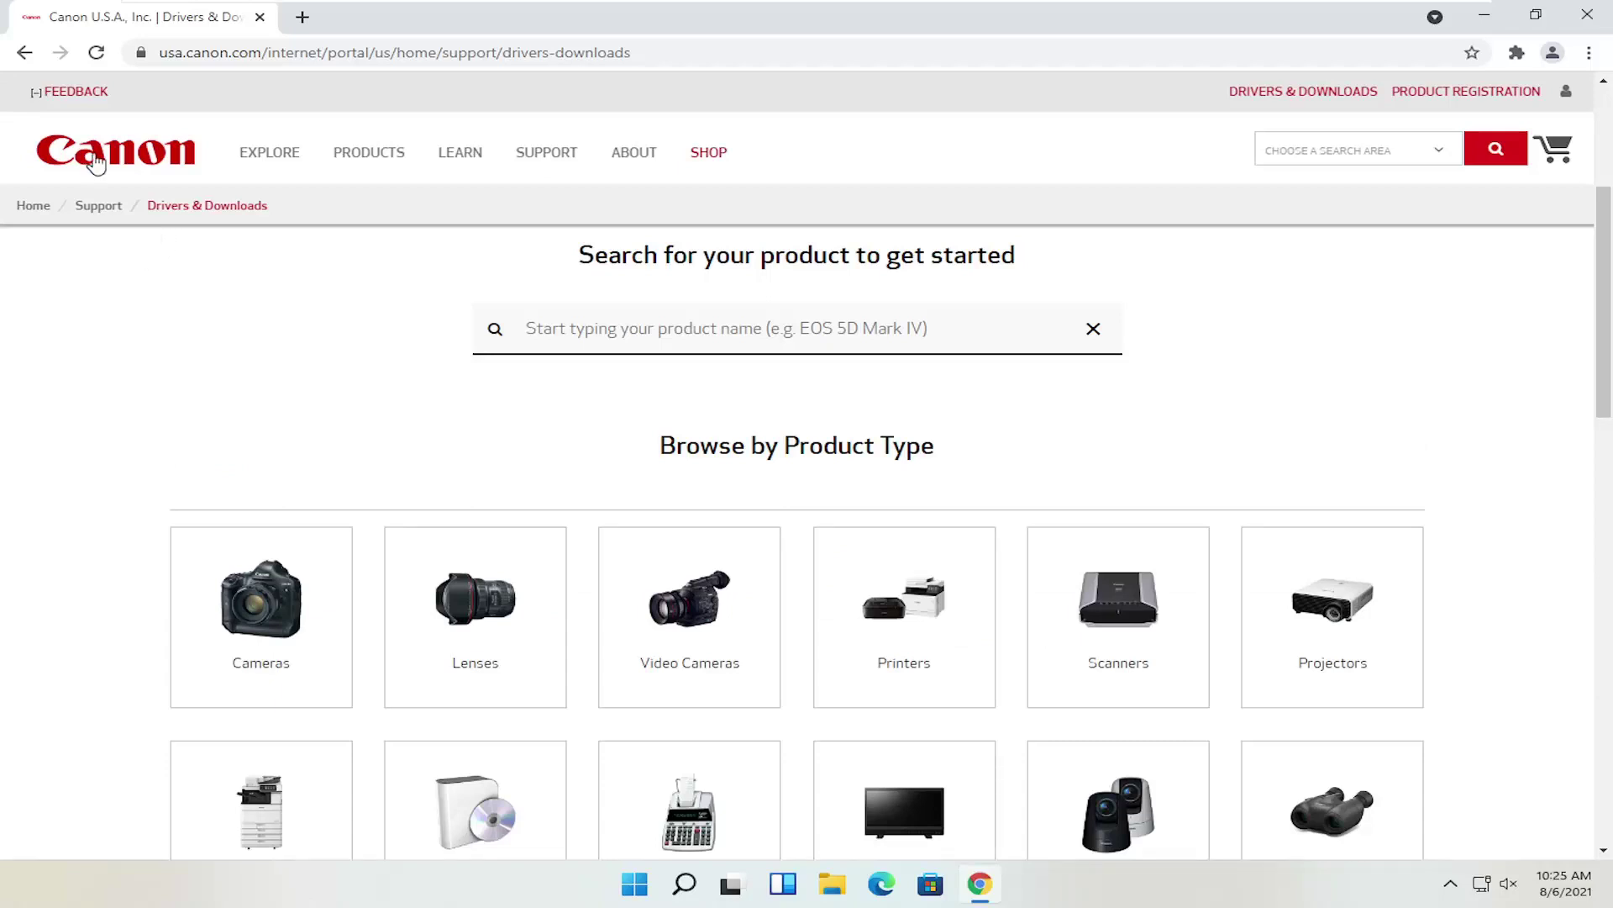
Search for the product "pixma mg2520" and open the PIXMA MG2520 (MG2500 Series) support page
scroll(300, 341, down, 1)
scroll(300, 341, down, 1)
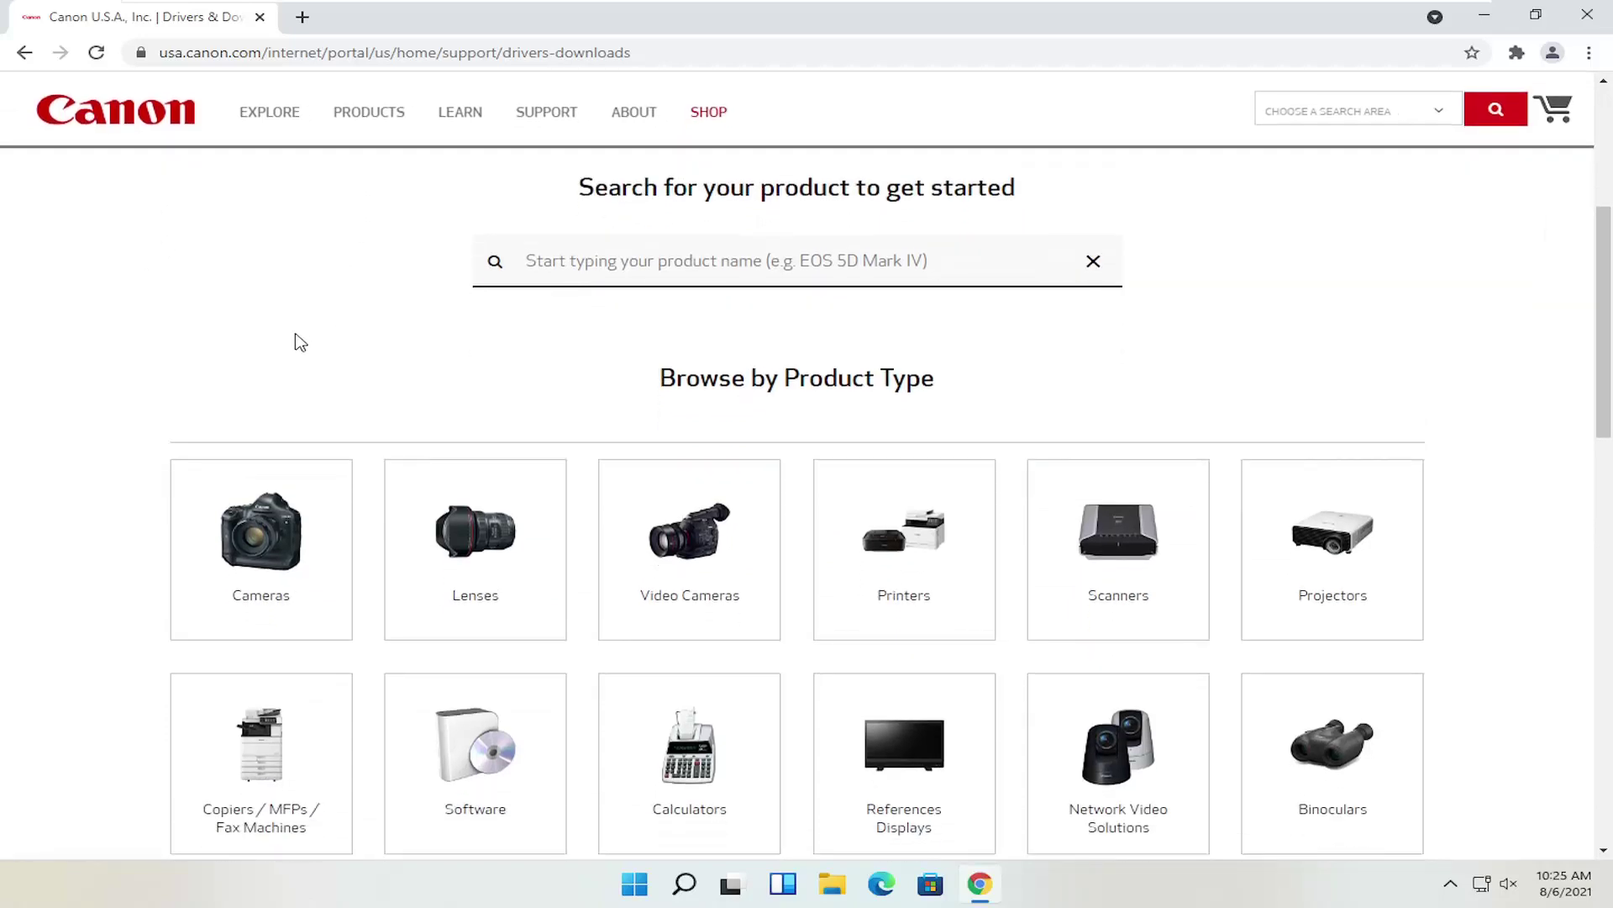
scroll(300, 341, up, 2)
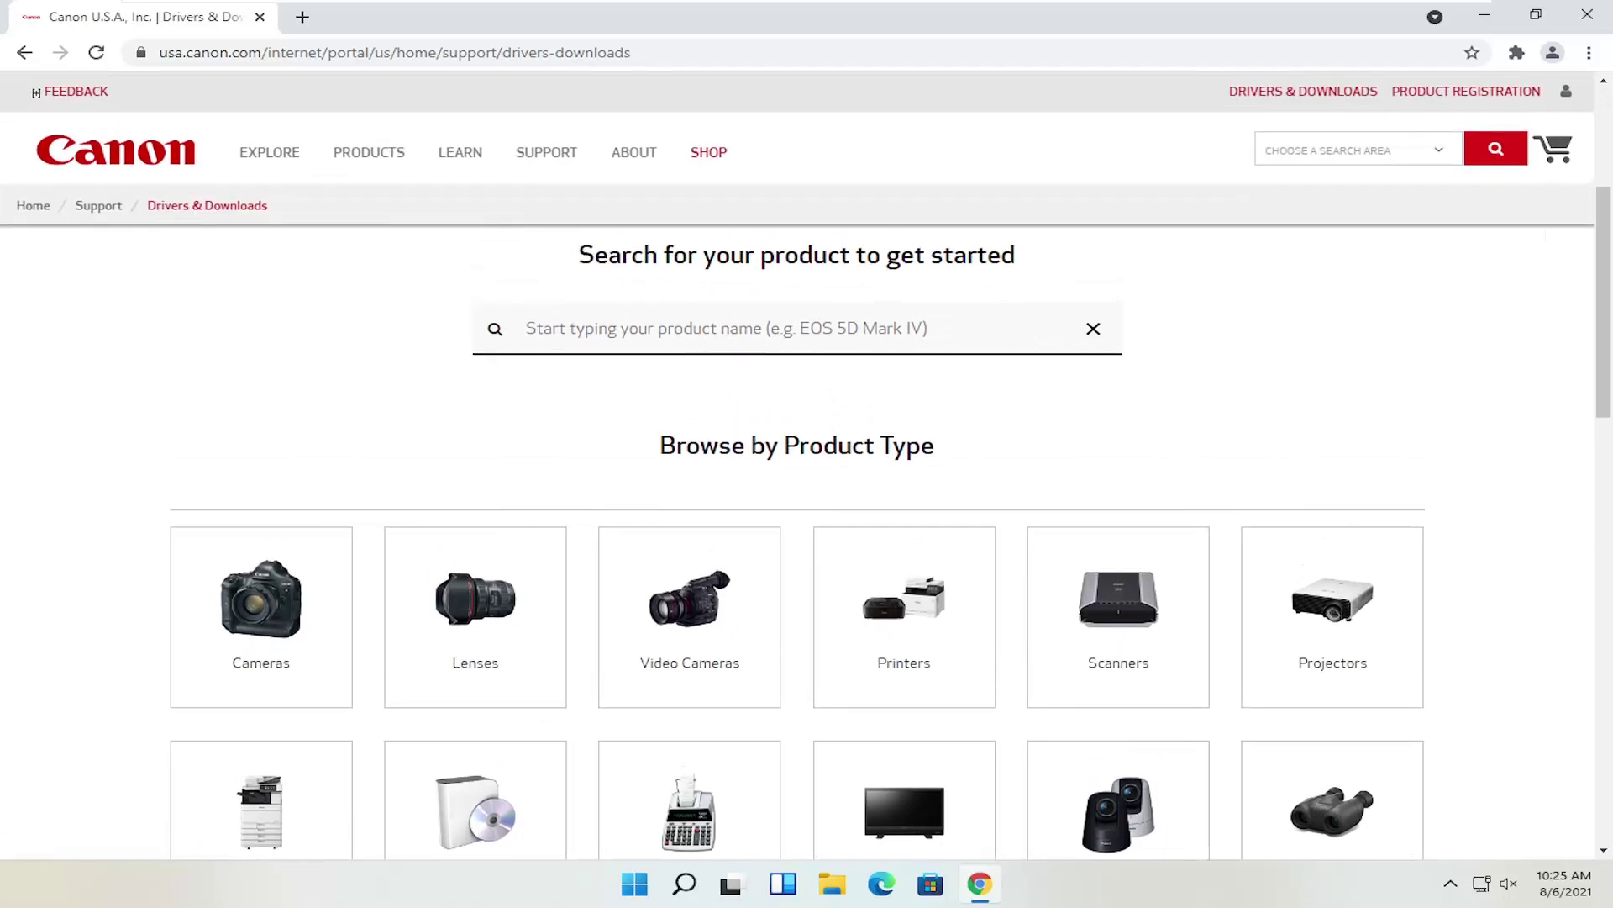
click(589, 328)
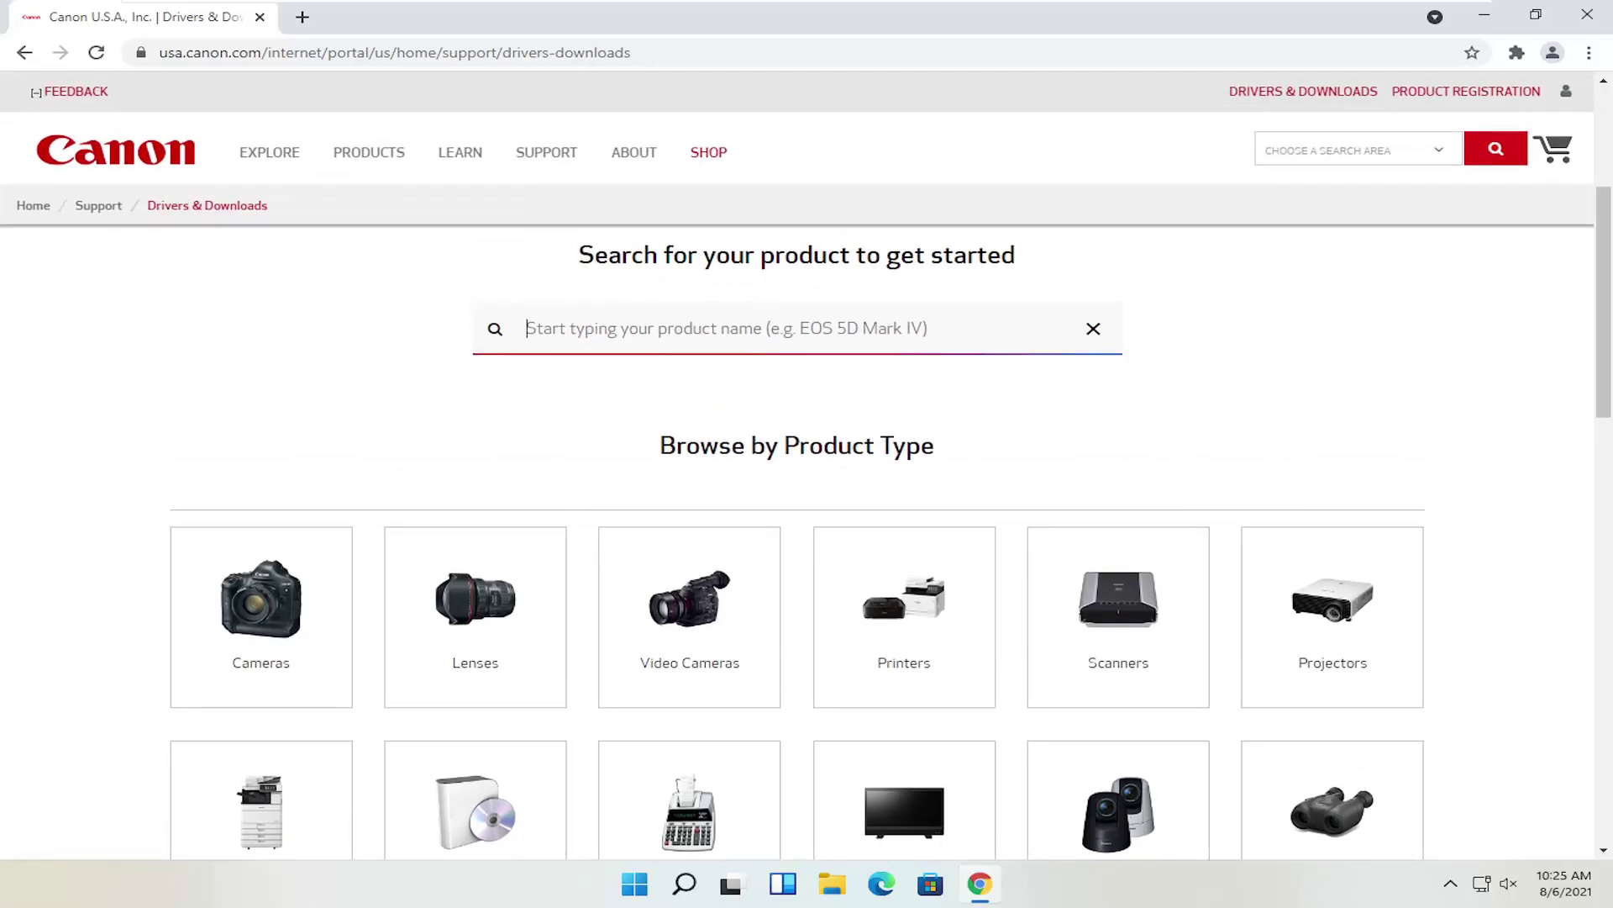
text(pixma mg252)
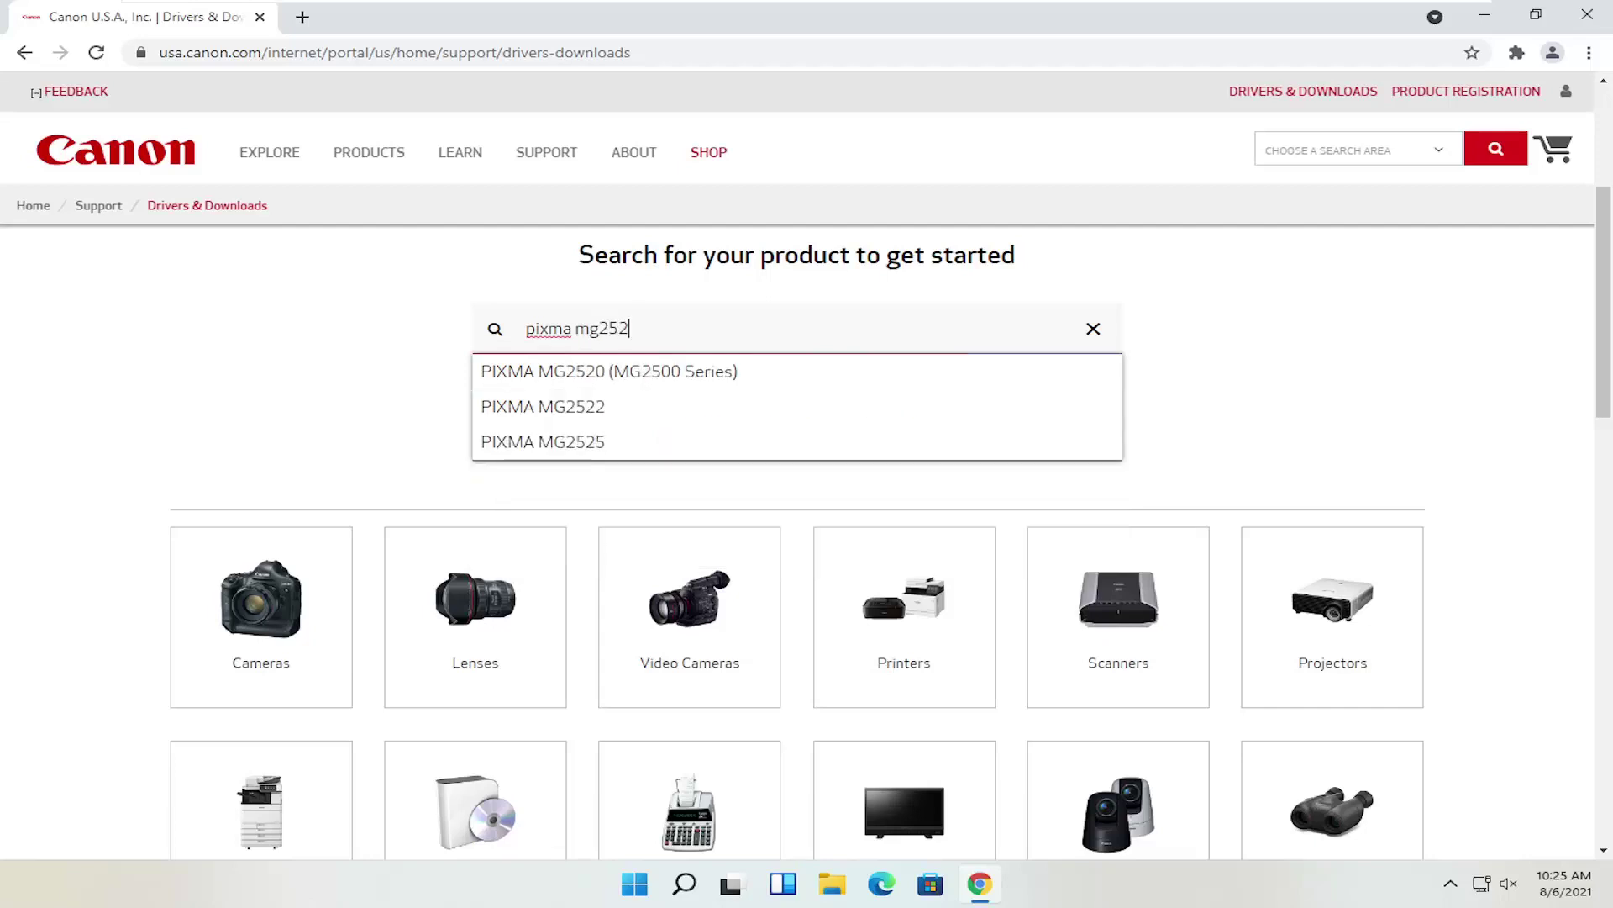
text(0)
click(605, 378)
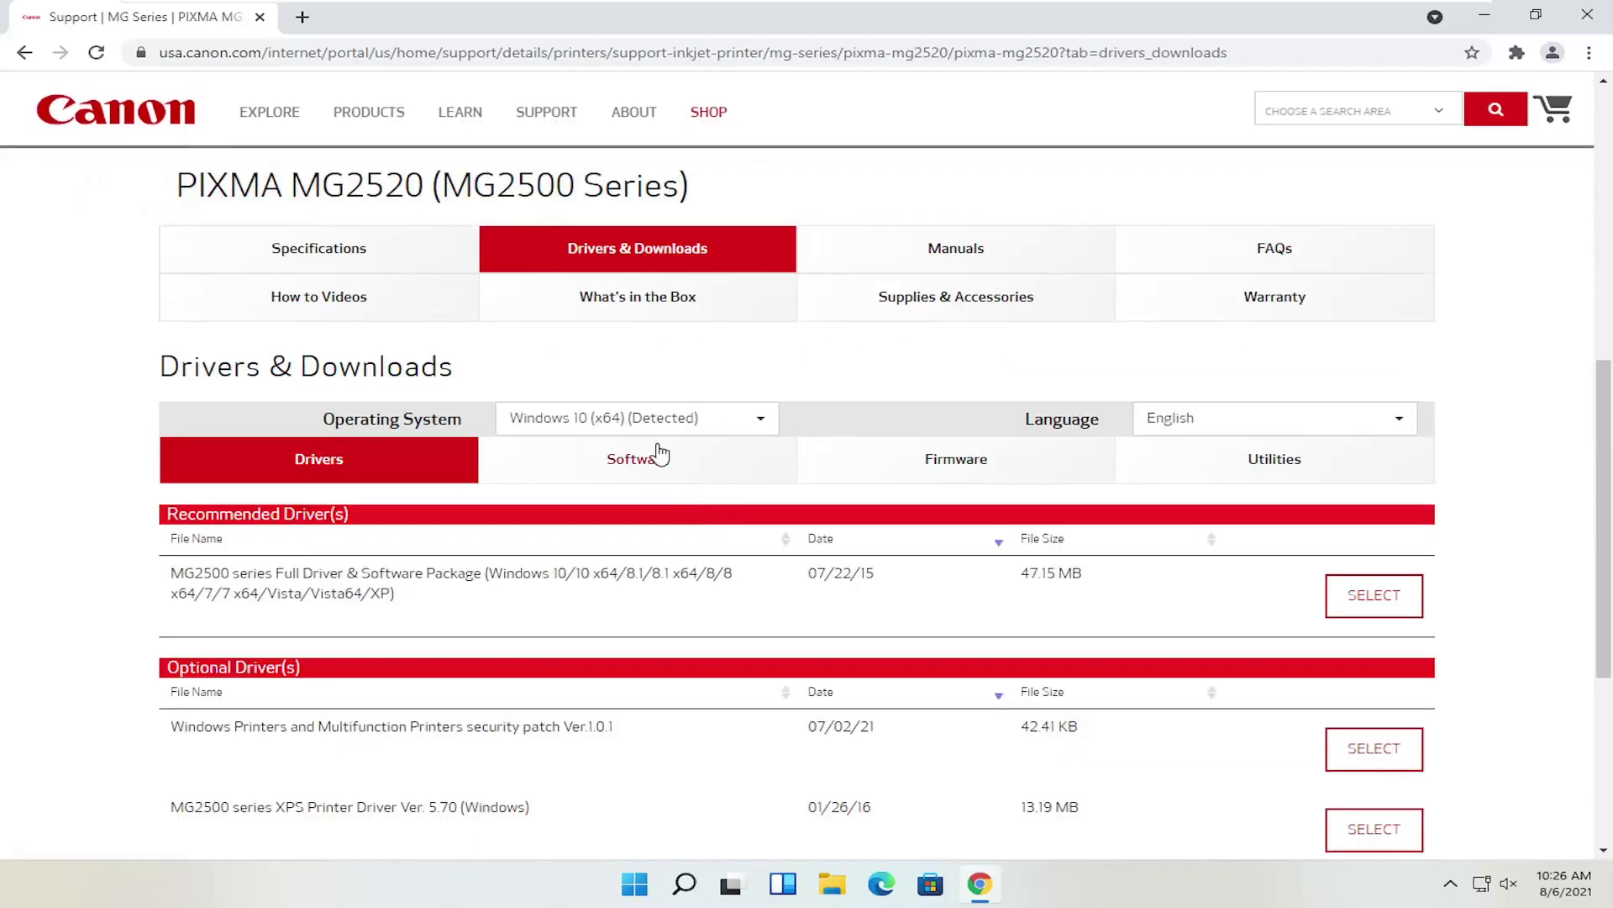
Review the drivers offered for the PIXMA MG2520 and the printer's main unit specifications
scroll(659, 454, down, 1)
scroll(437, 334, down, 1)
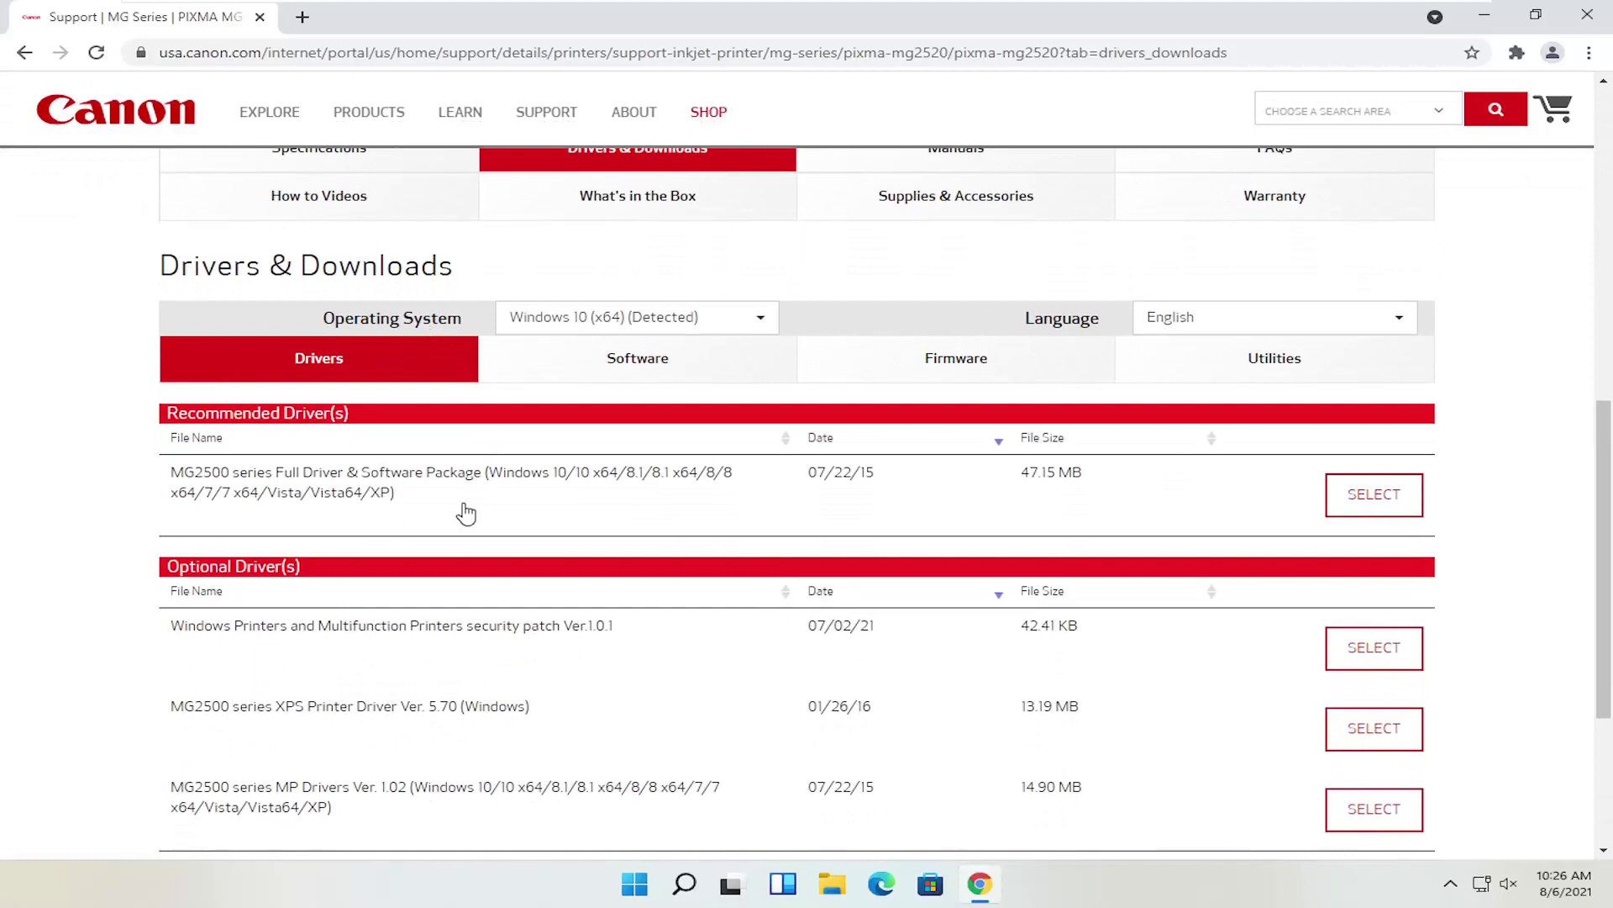
scroll(370, 536, up, 1)
scroll(381, 538, up, 2)
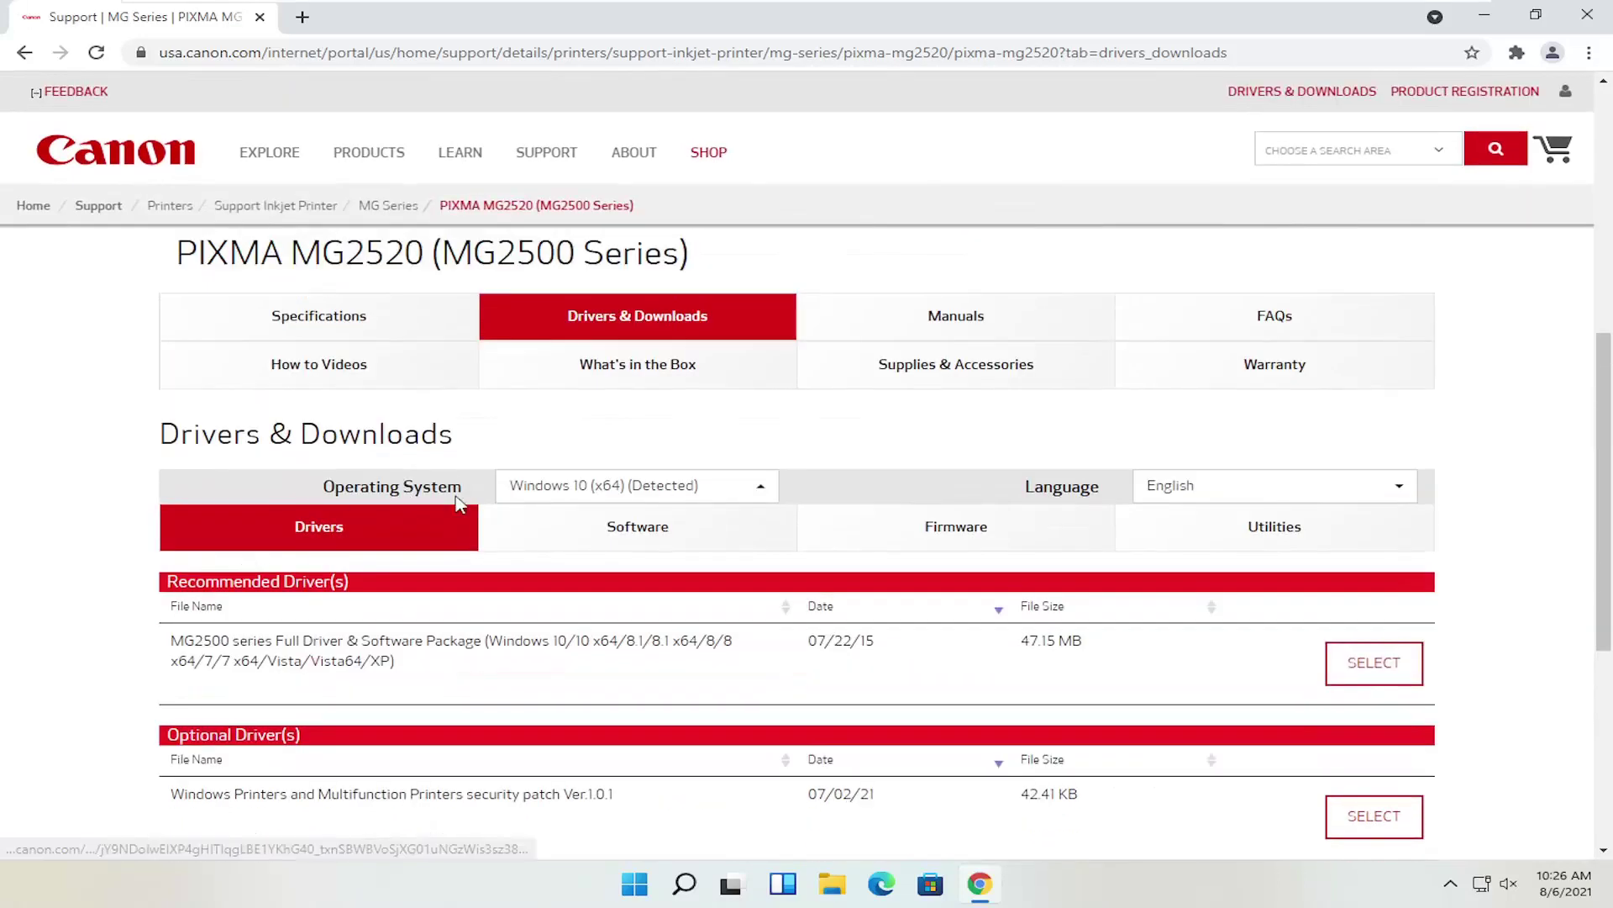
click(361, 356)
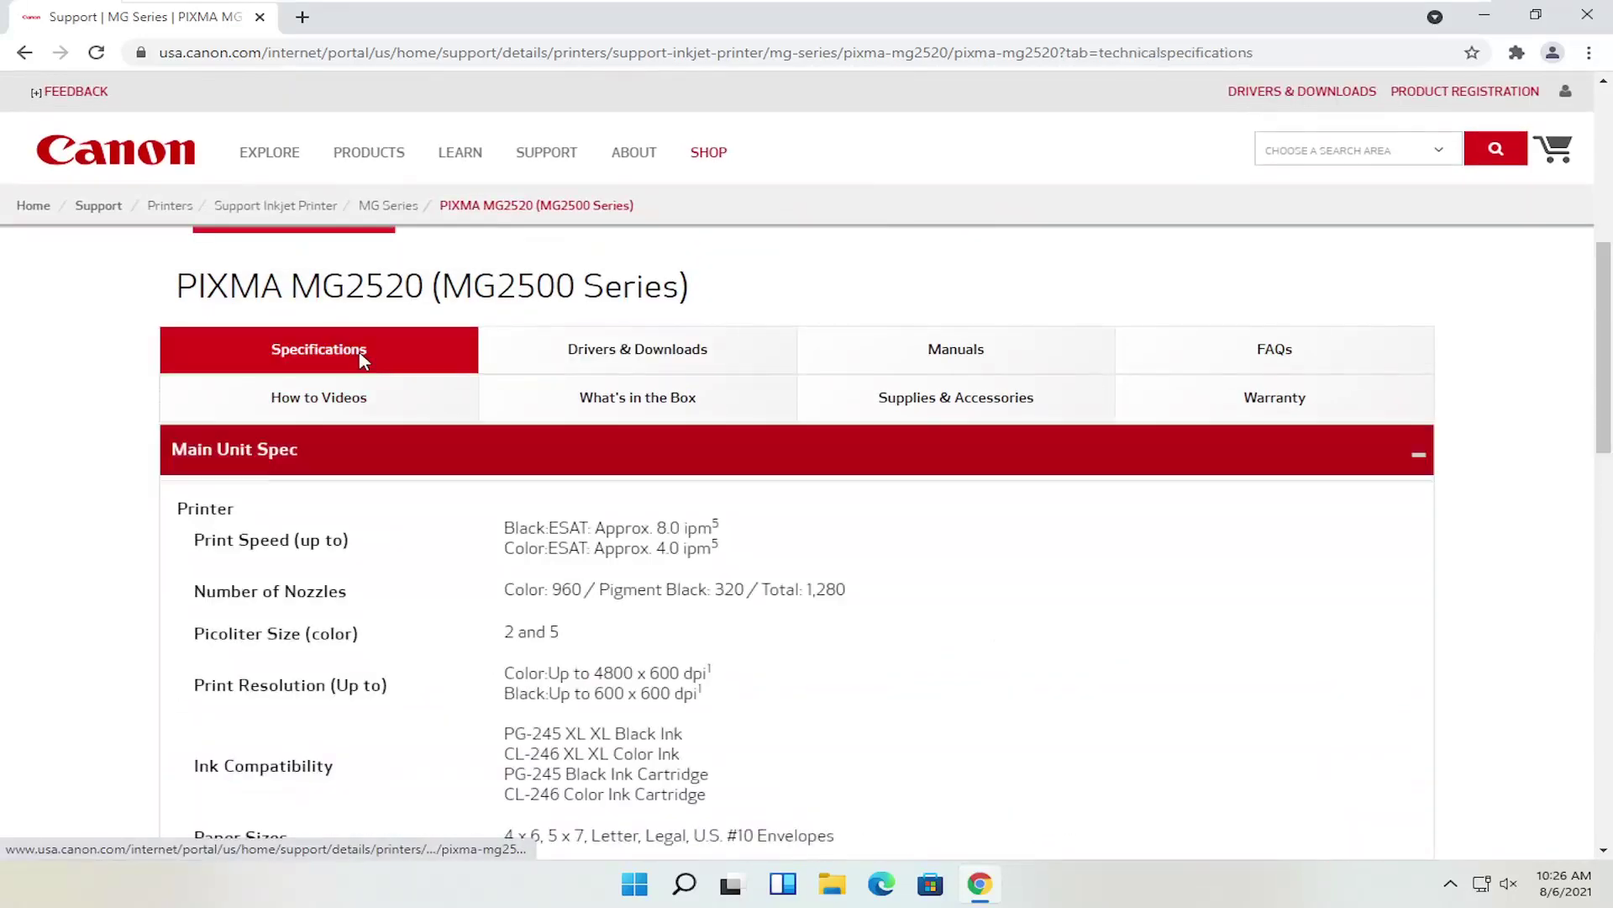
scroll(357, 346, down, 3)
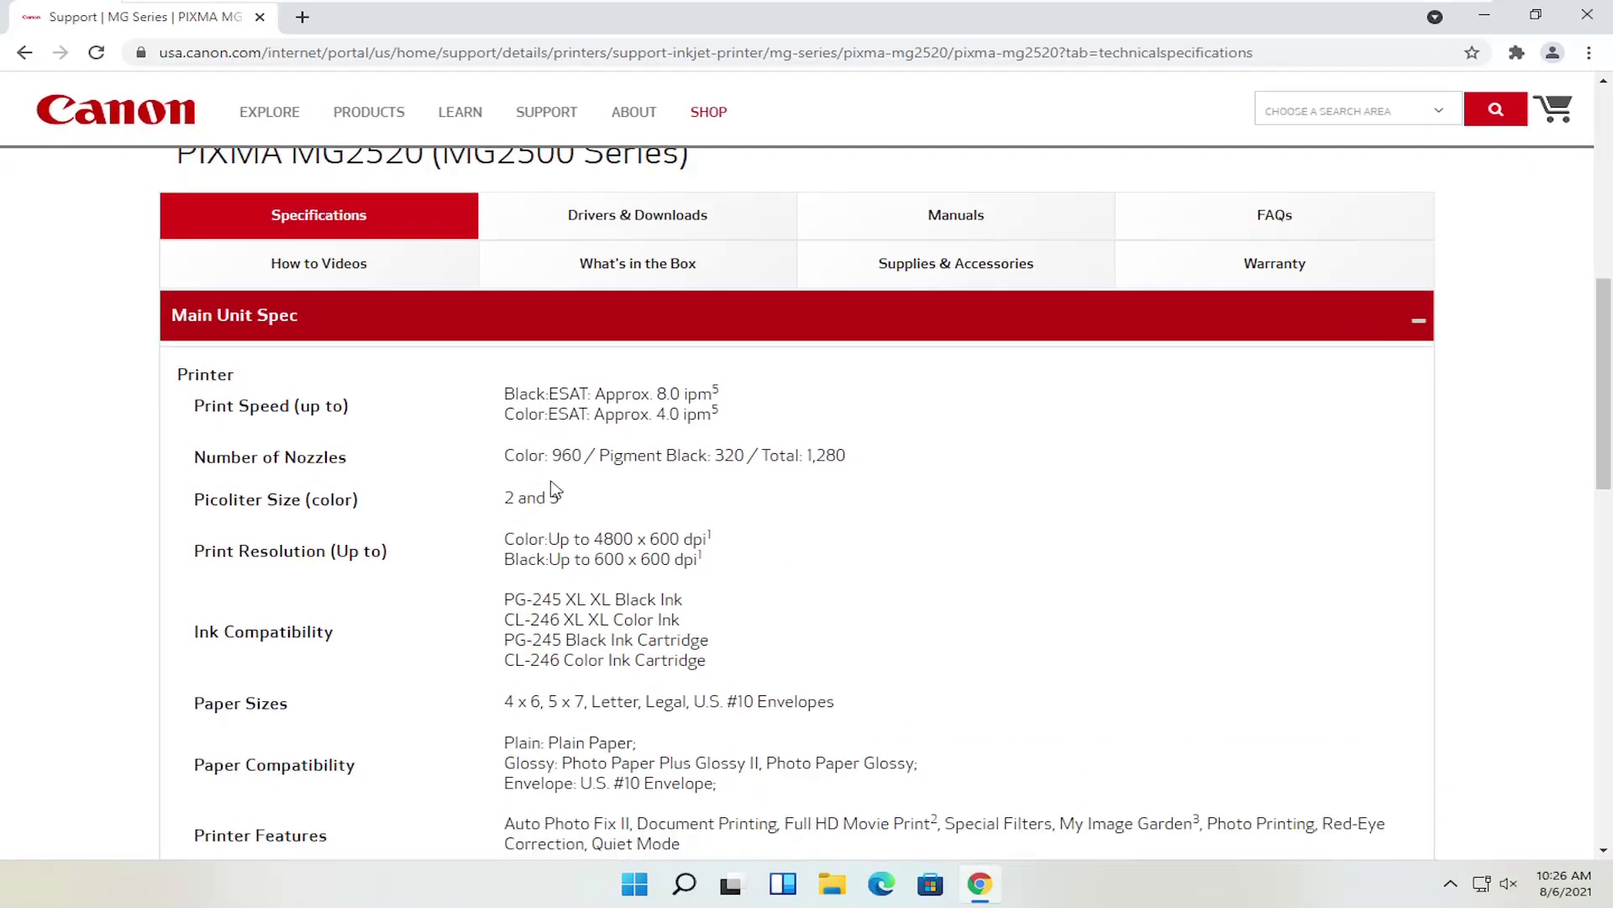
scroll(599, 480, up, 3)
Return to Drivers & Downloads and review the manuals offered for the PIXMA MG2520
click(638, 382)
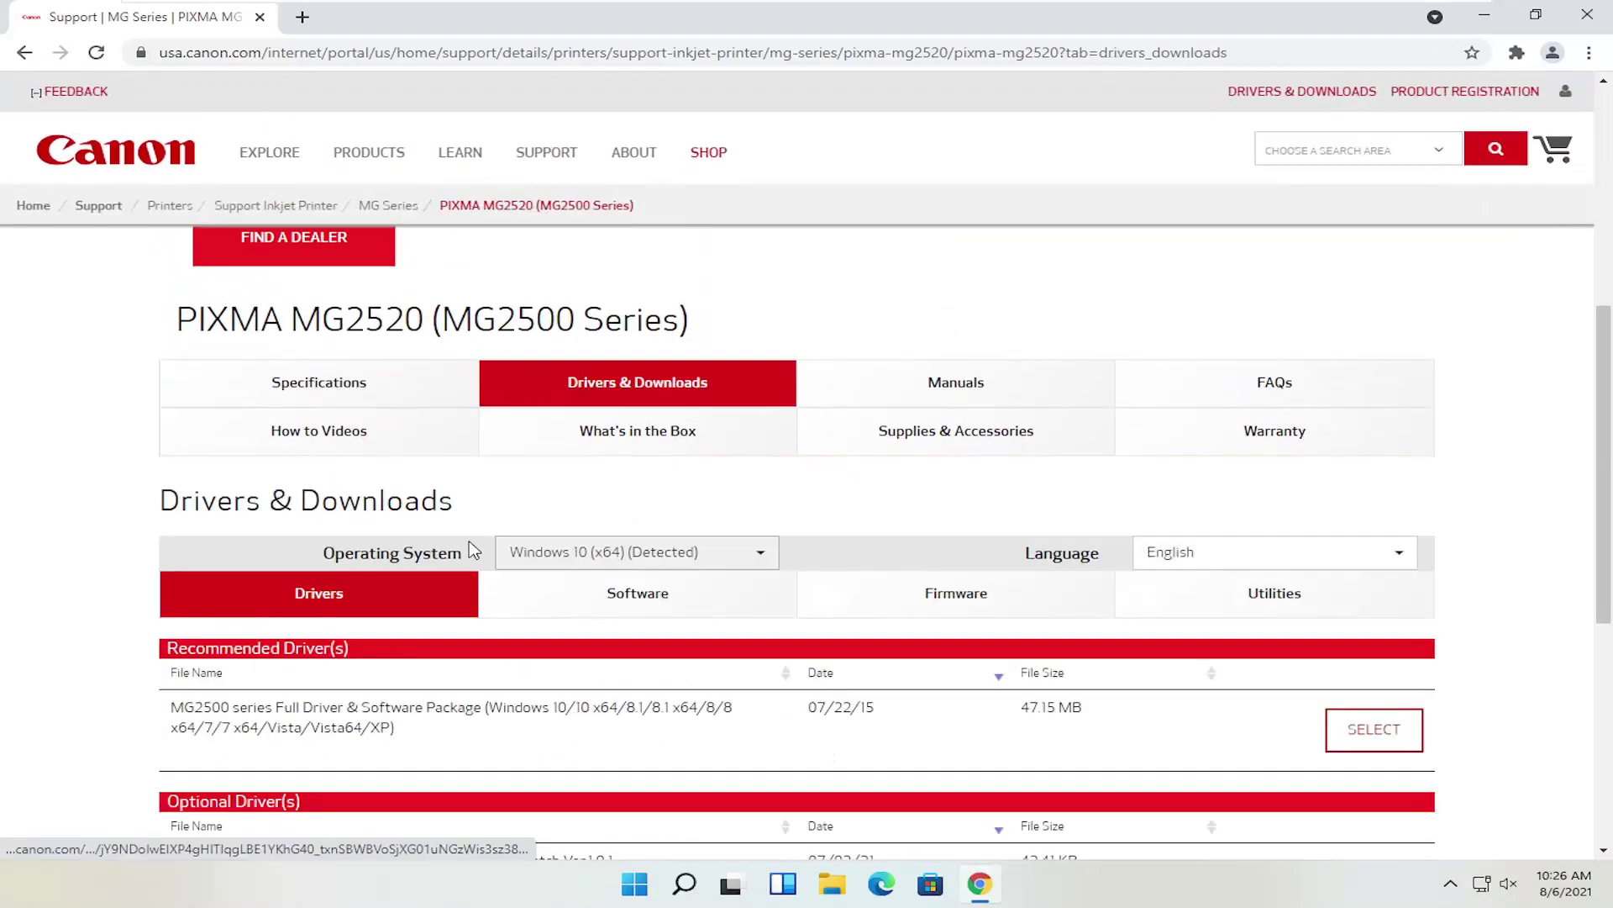
scroll(417, 558, down, 2)
scroll(519, 580, up, 1)
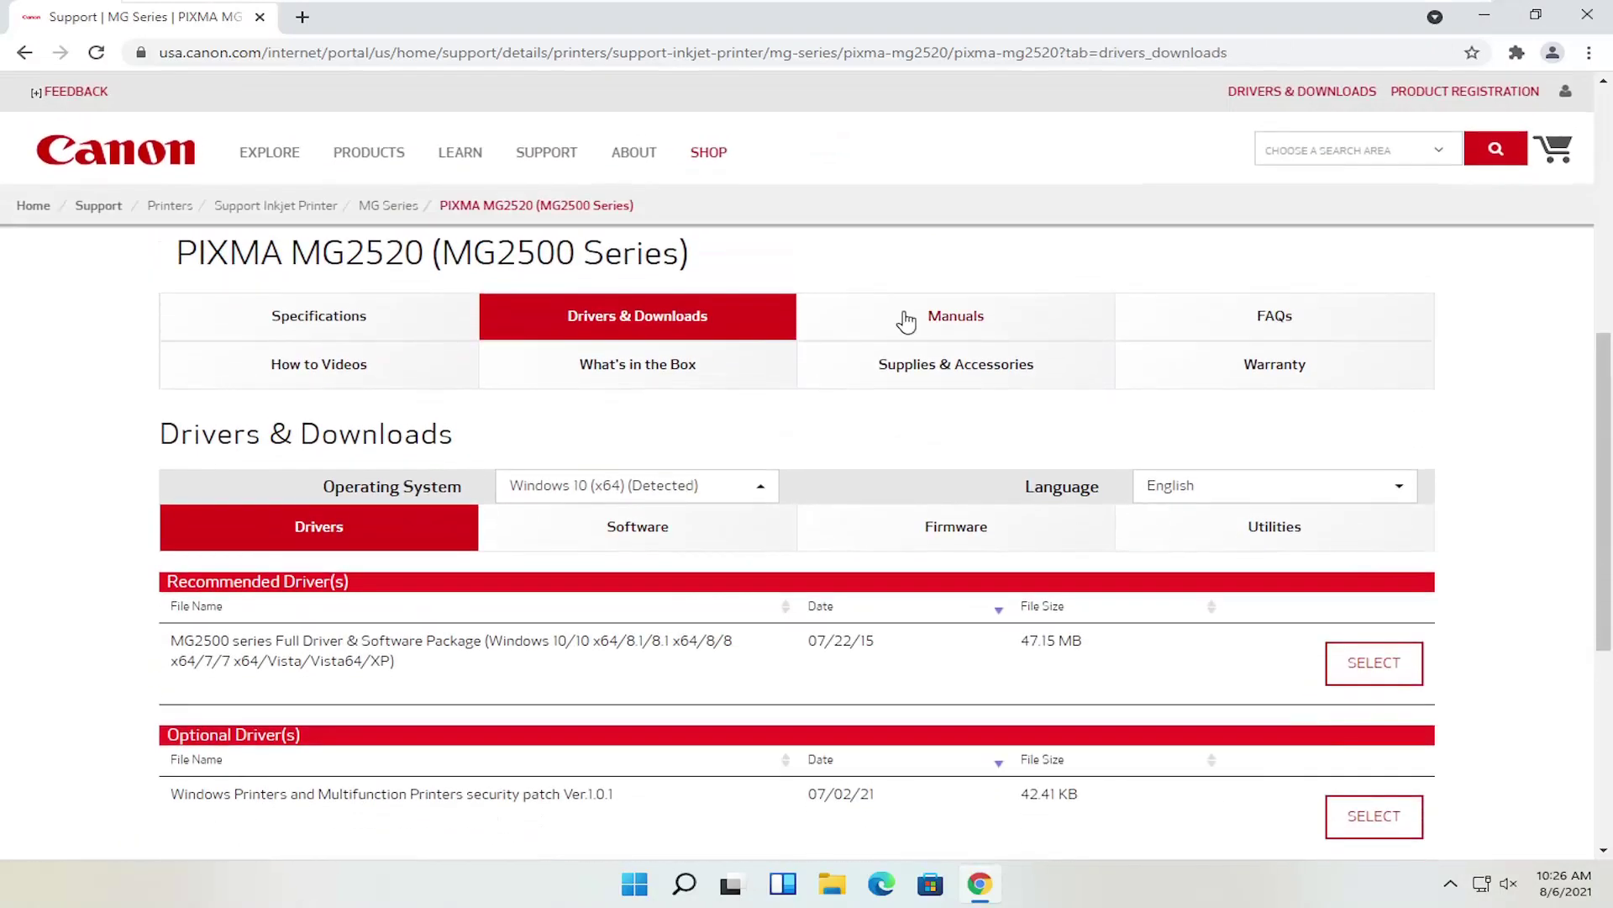
click(906, 317)
scroll(760, 568, down, 2)
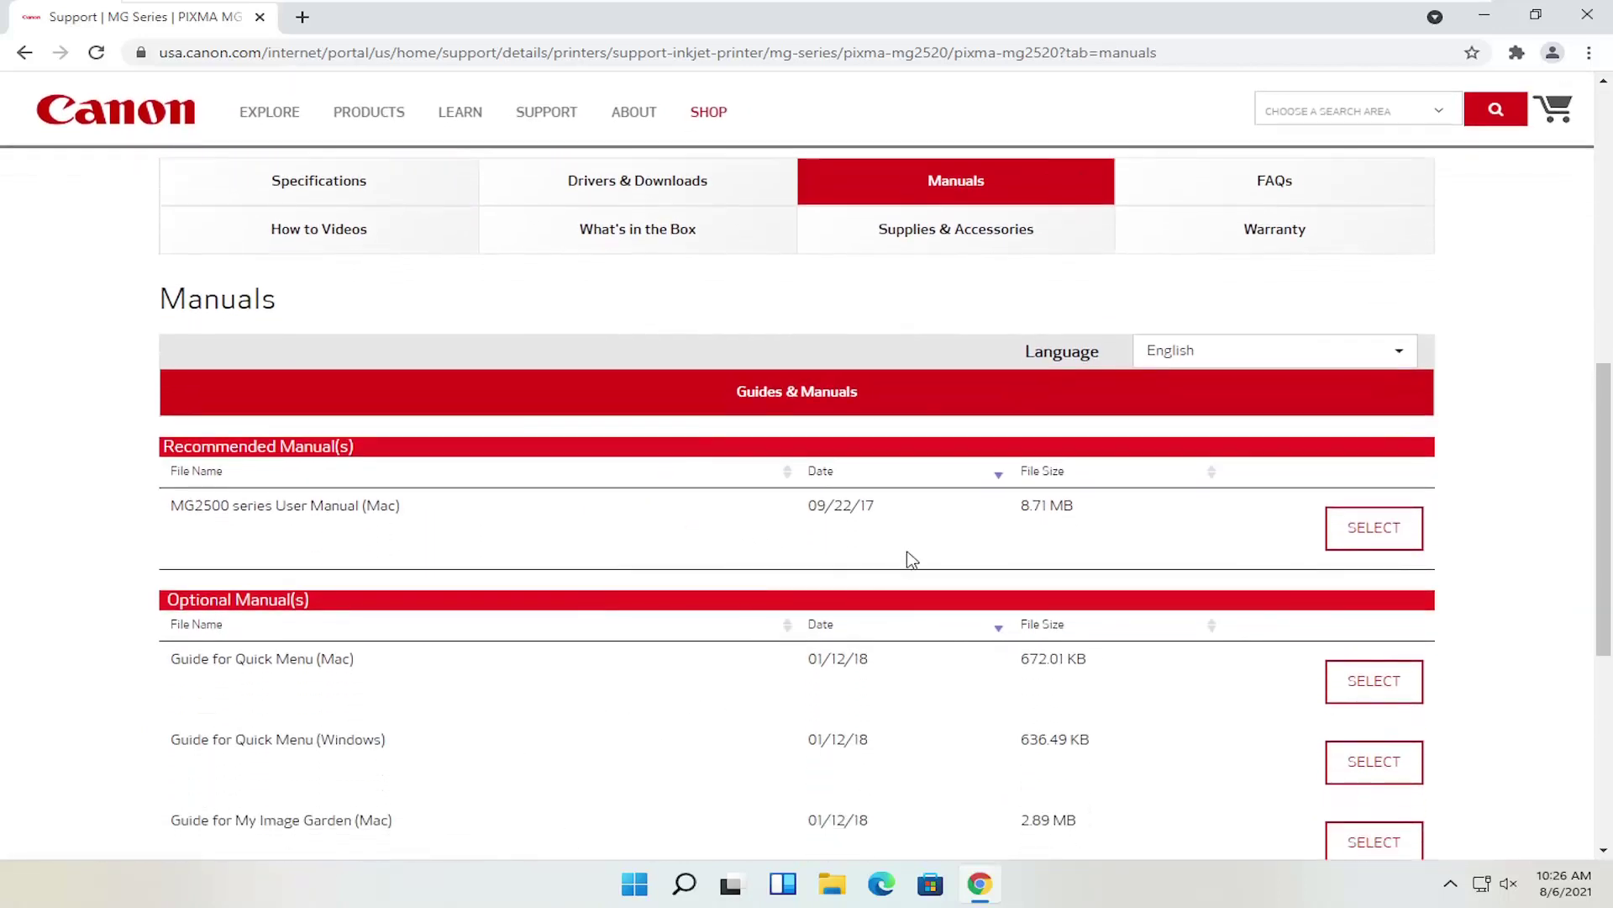
scroll(905, 559, up, 2)
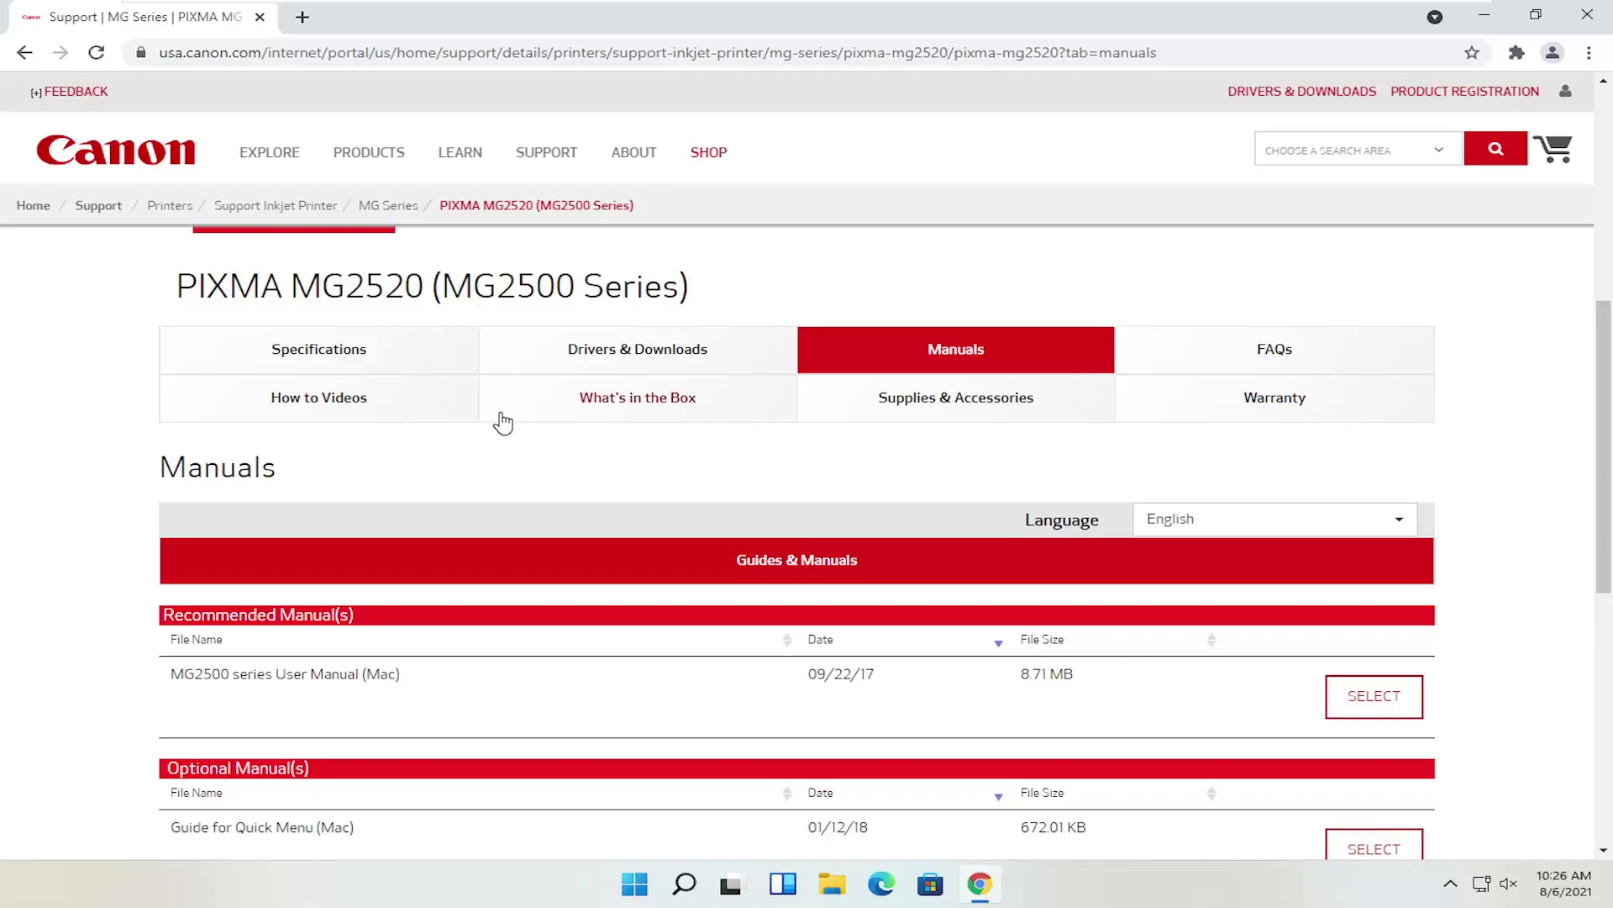
View the How to Videos and Specifications sections, and return to Drivers & Downloads
click(368, 401)
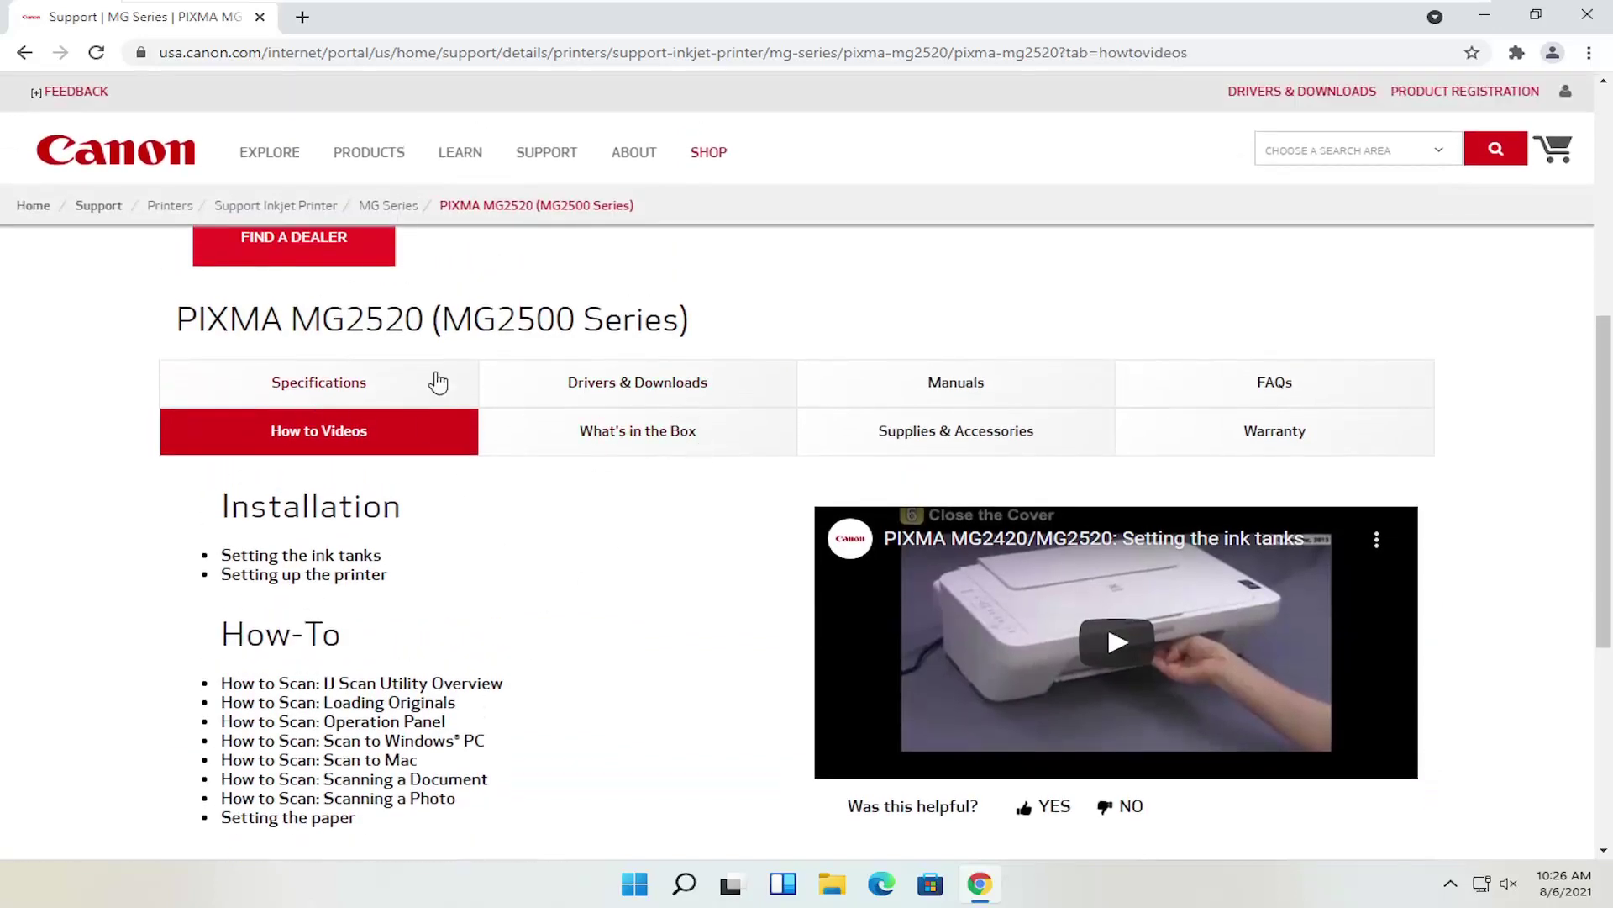
click(383, 390)
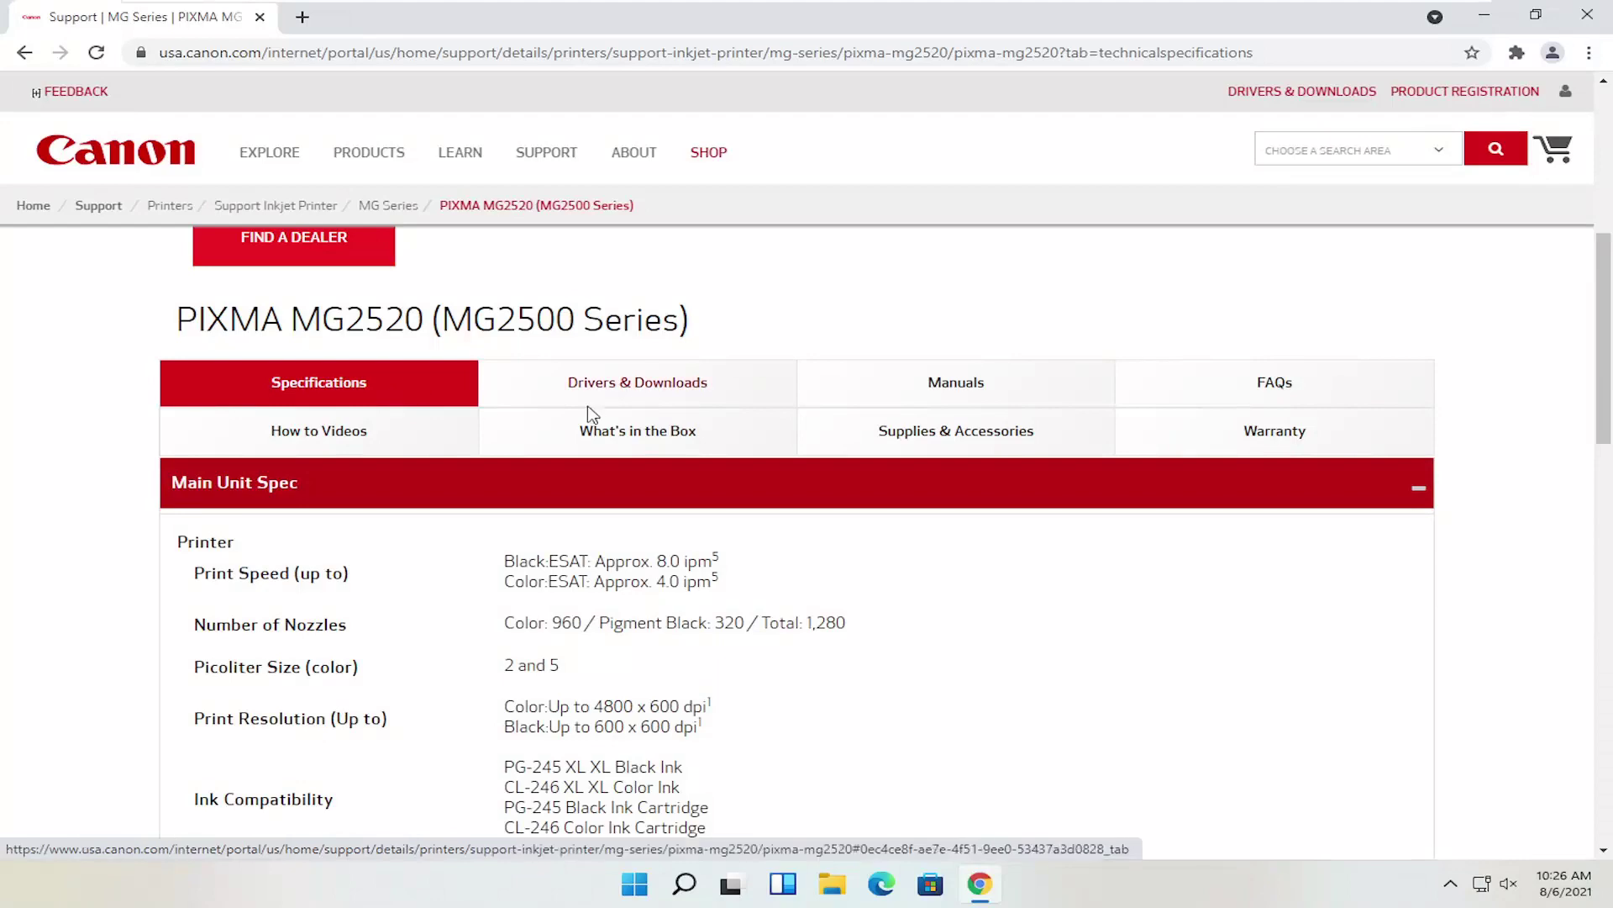
click(657, 384)
Check the operating system choices for the driver downloads, and close the list without changing the selection
scroll(657, 387, down, 2)
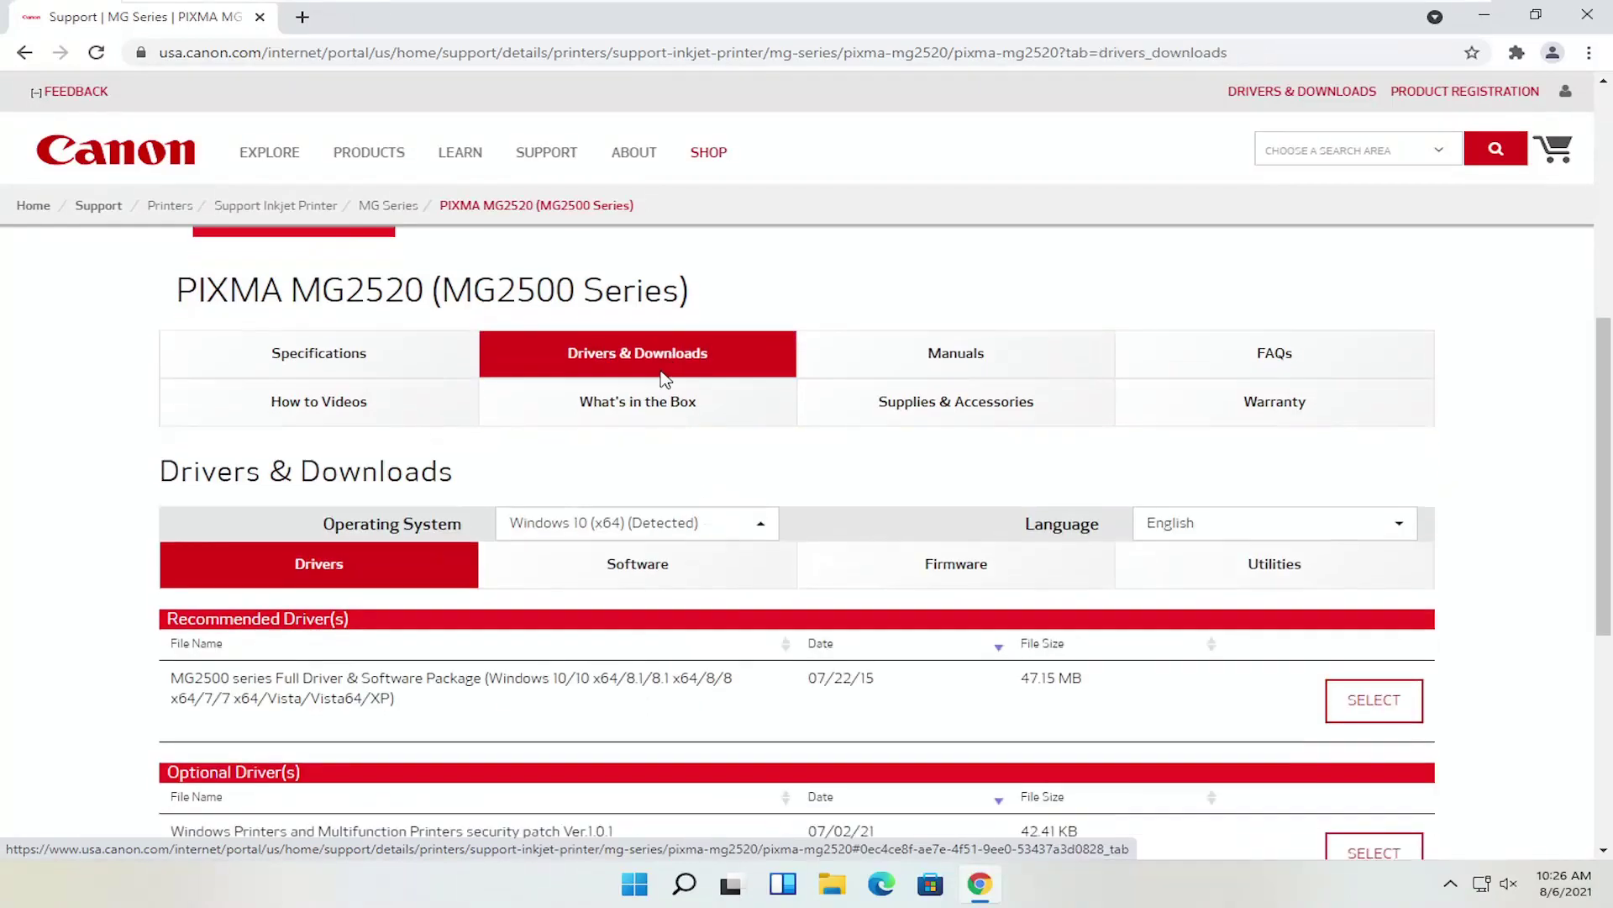
click(705, 420)
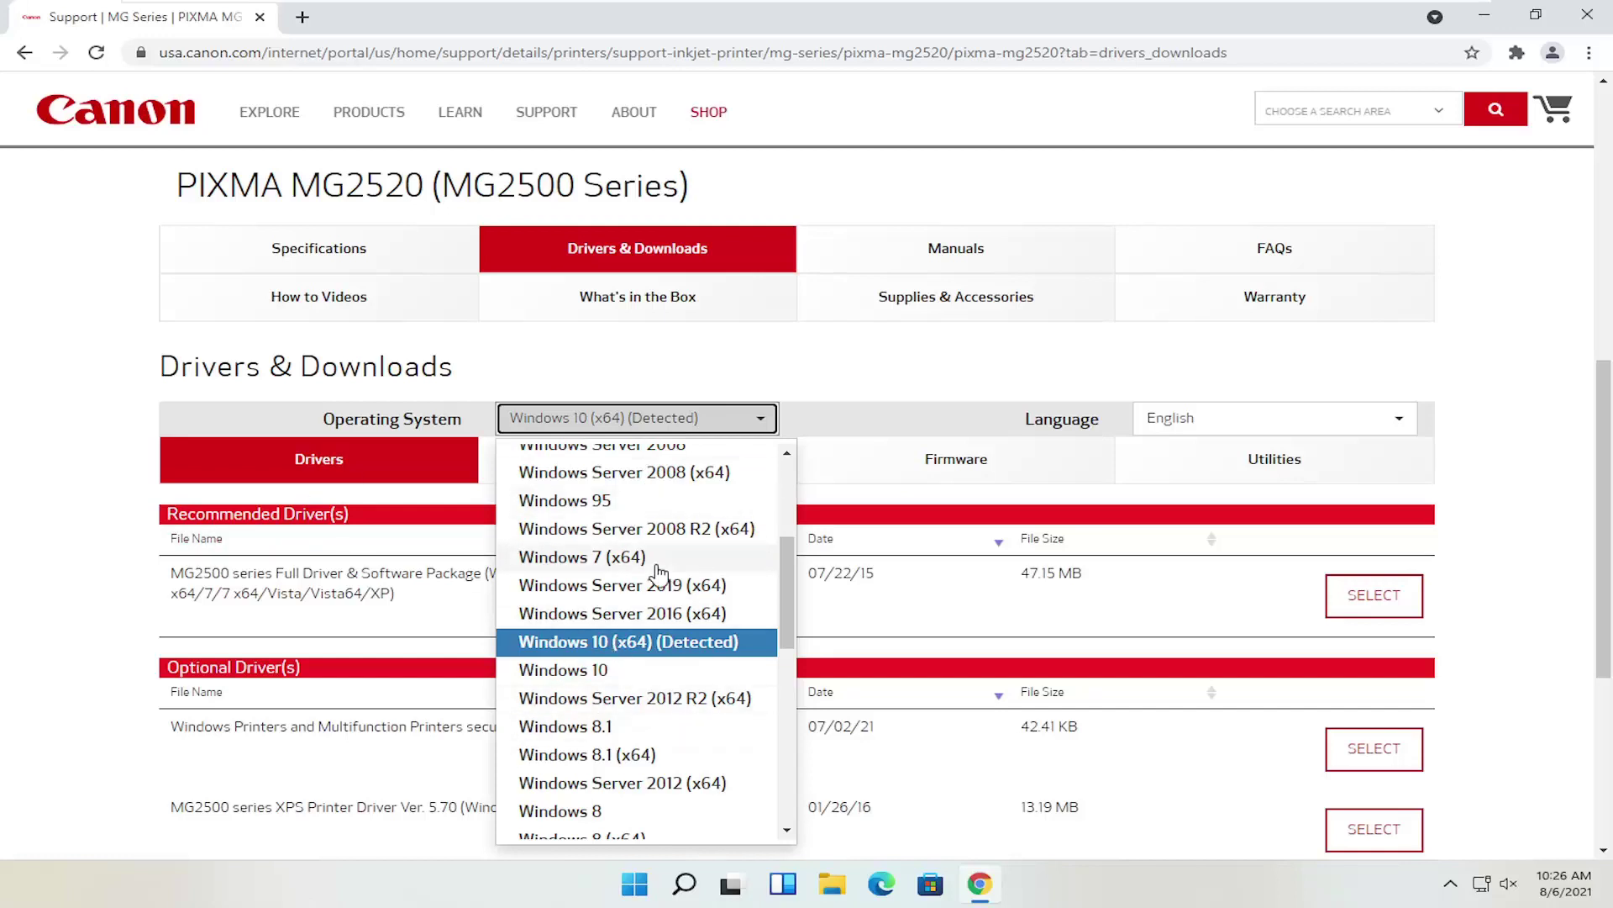
click(27, 540)
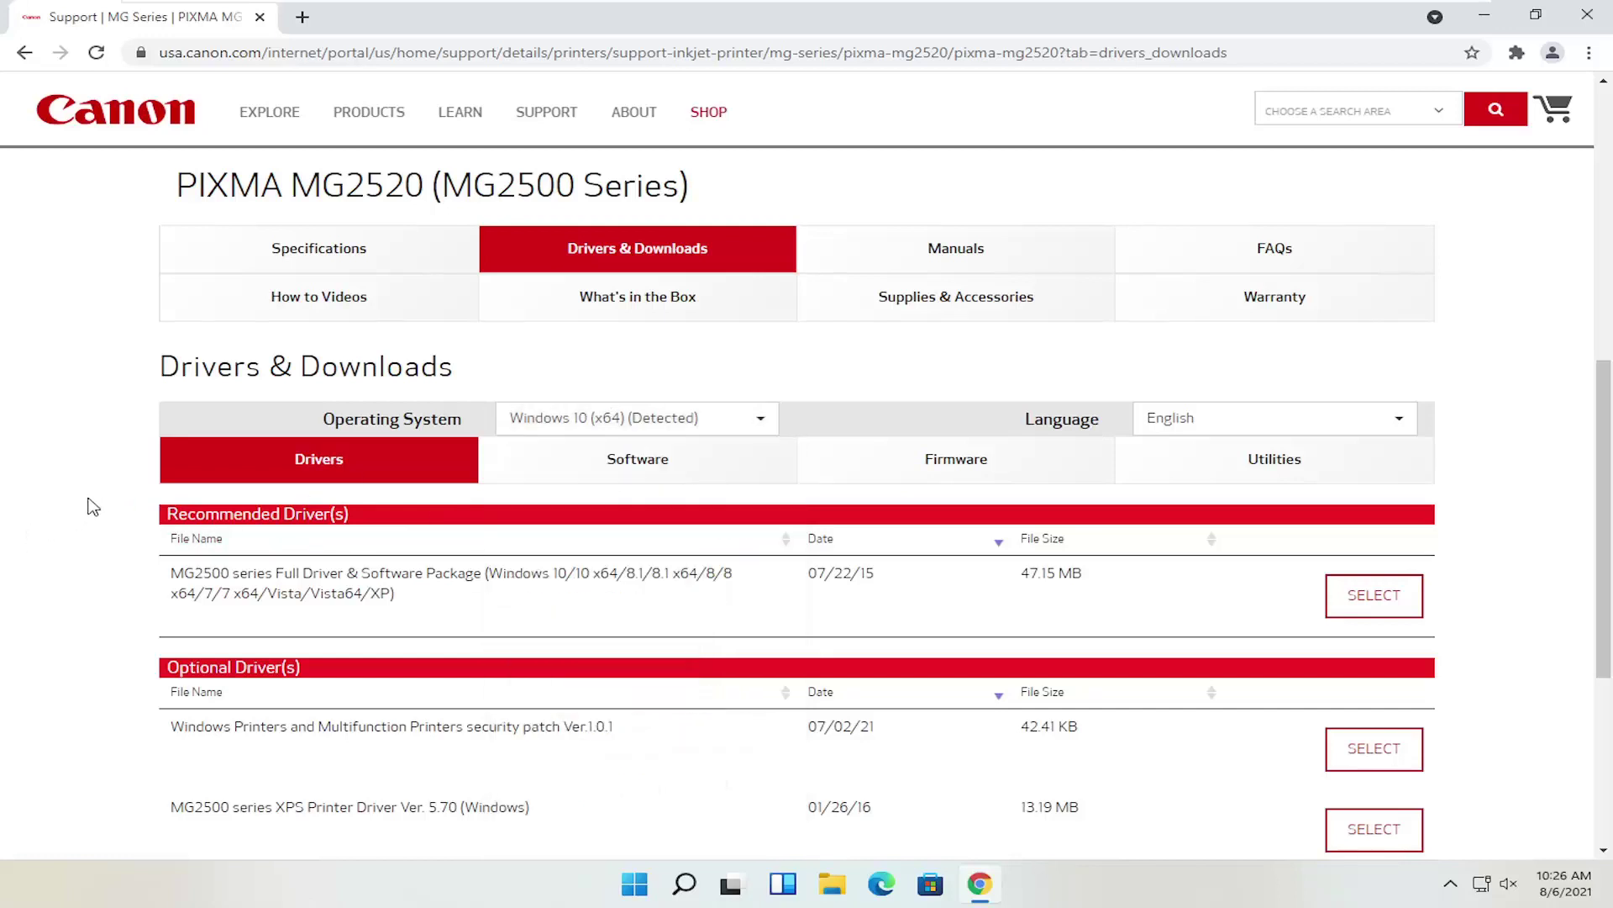
Download the recommended MG2500 series Full Driver & Software Package for Windows
scroll(126, 487, down, 2)
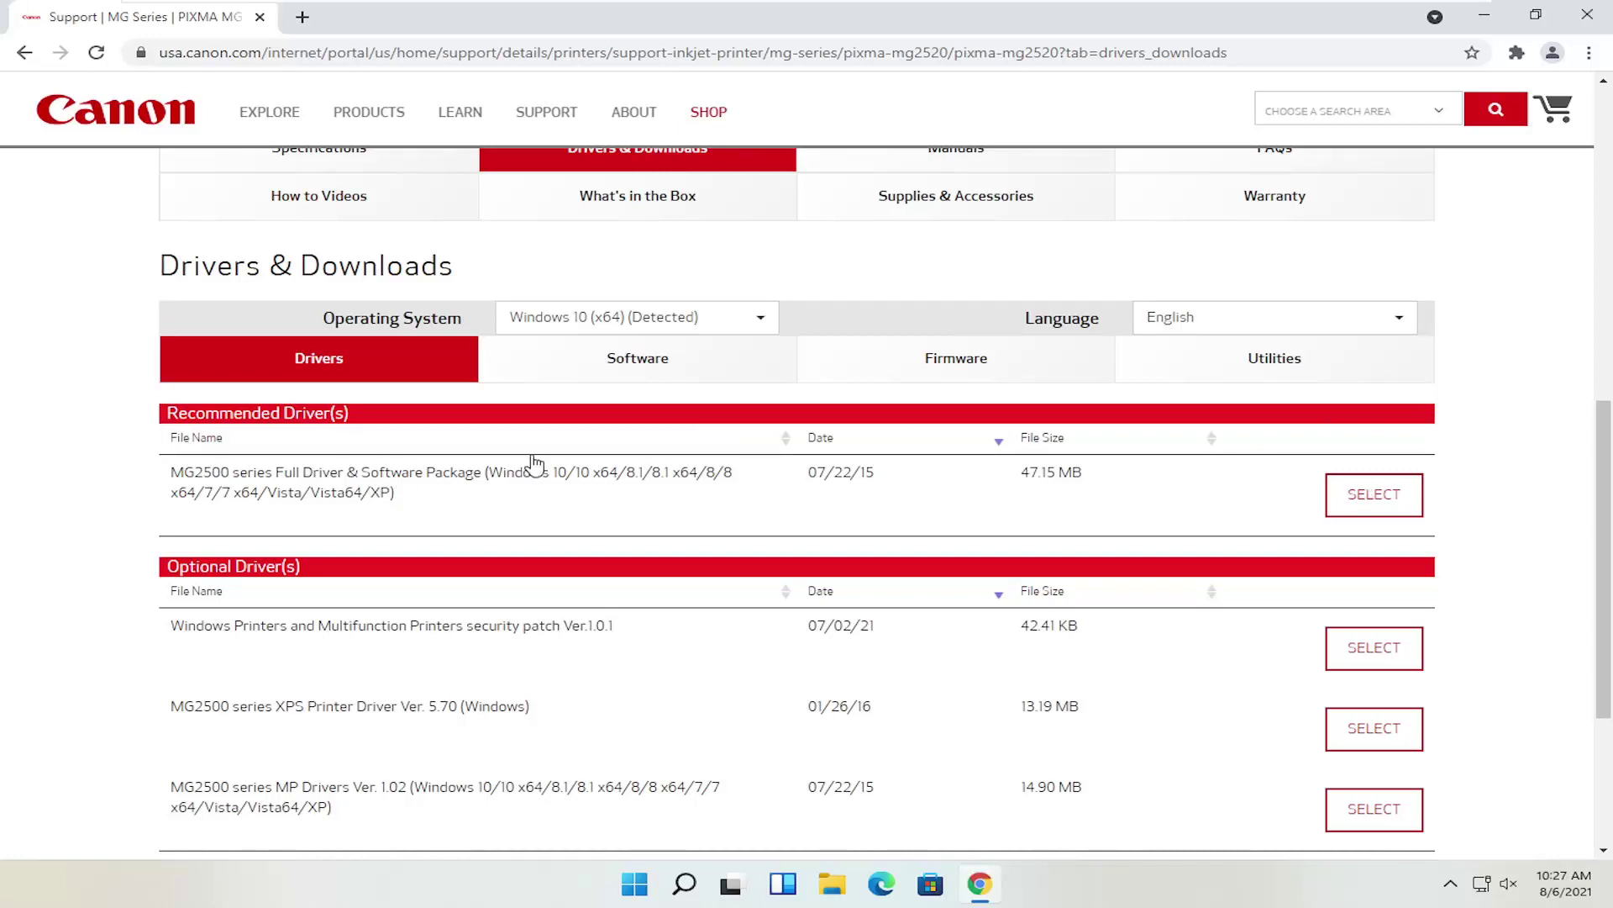
click(1365, 500)
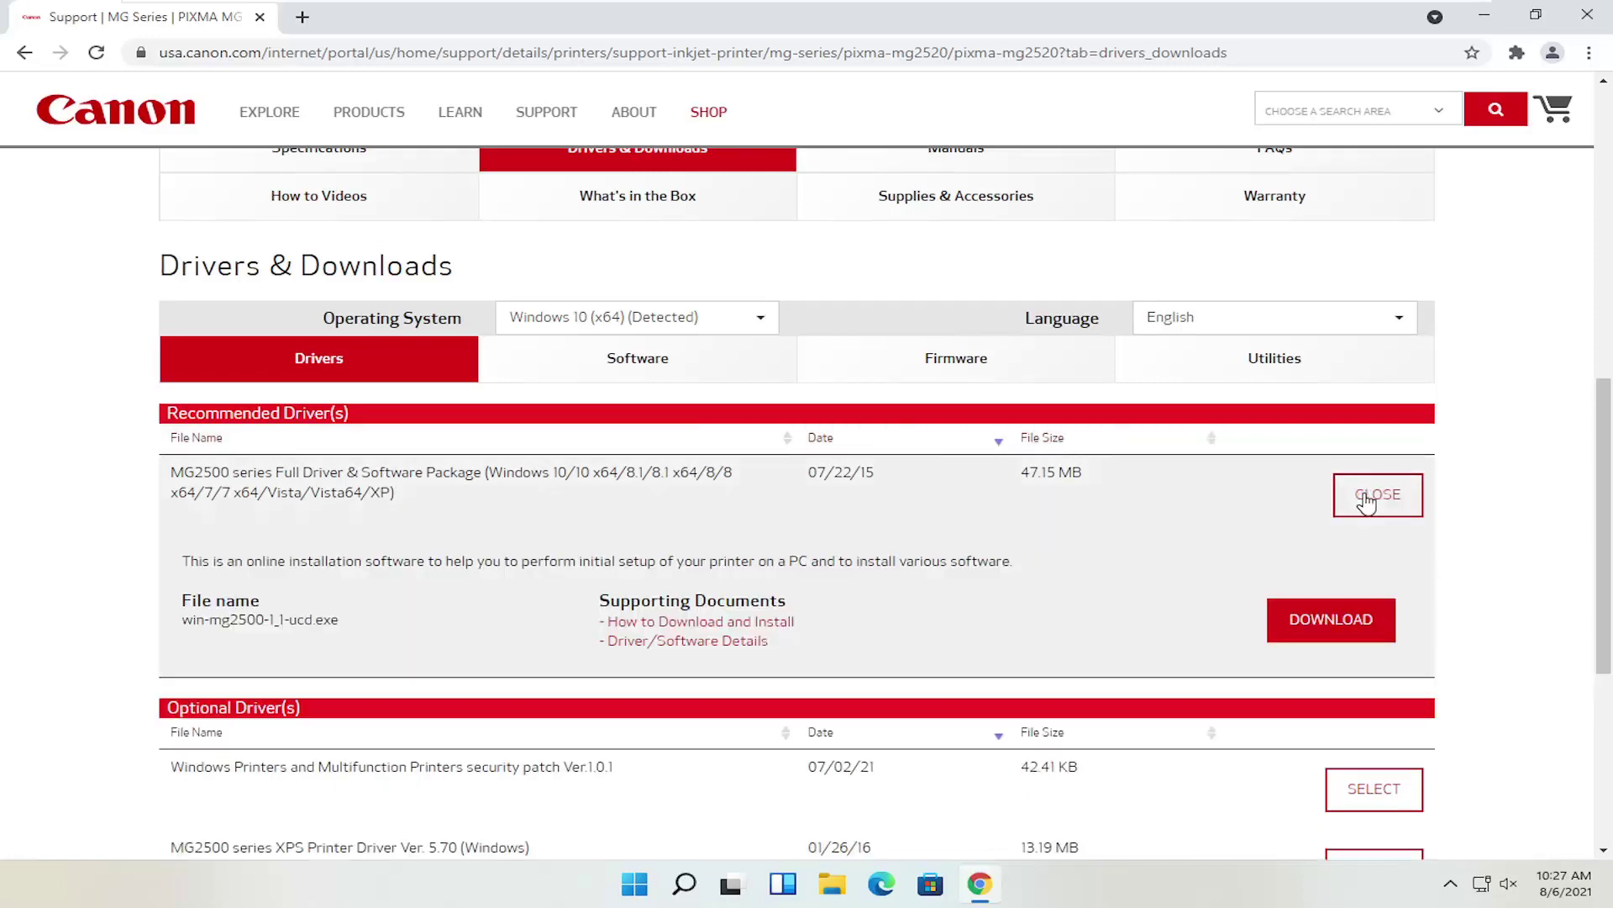
scroll(1345, 496, down, 1)
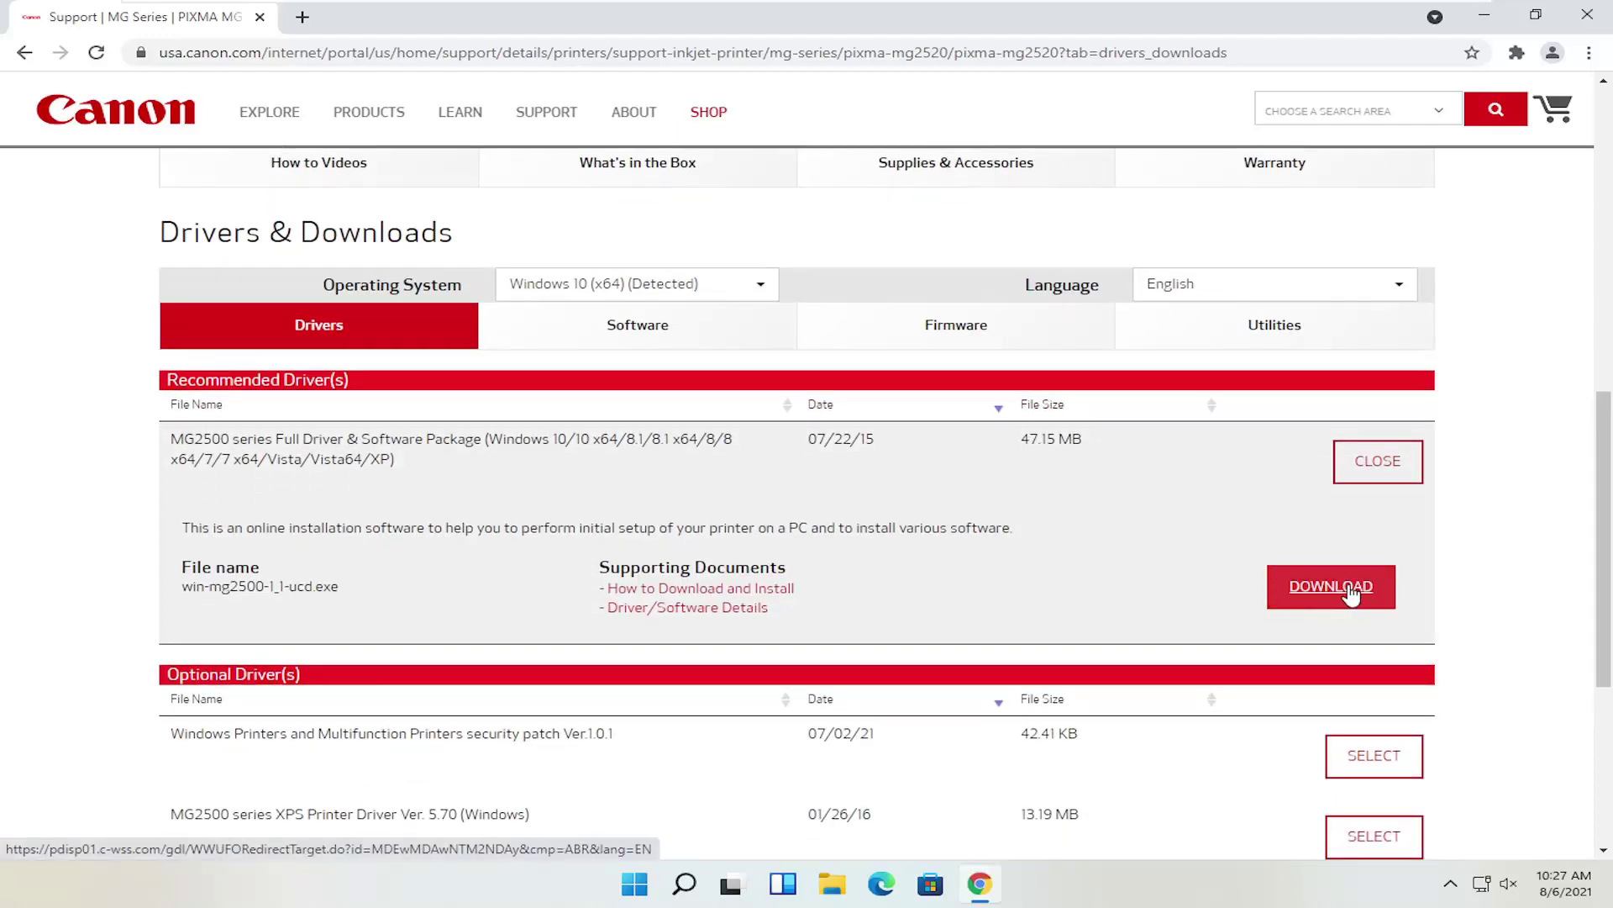
click(1343, 591)
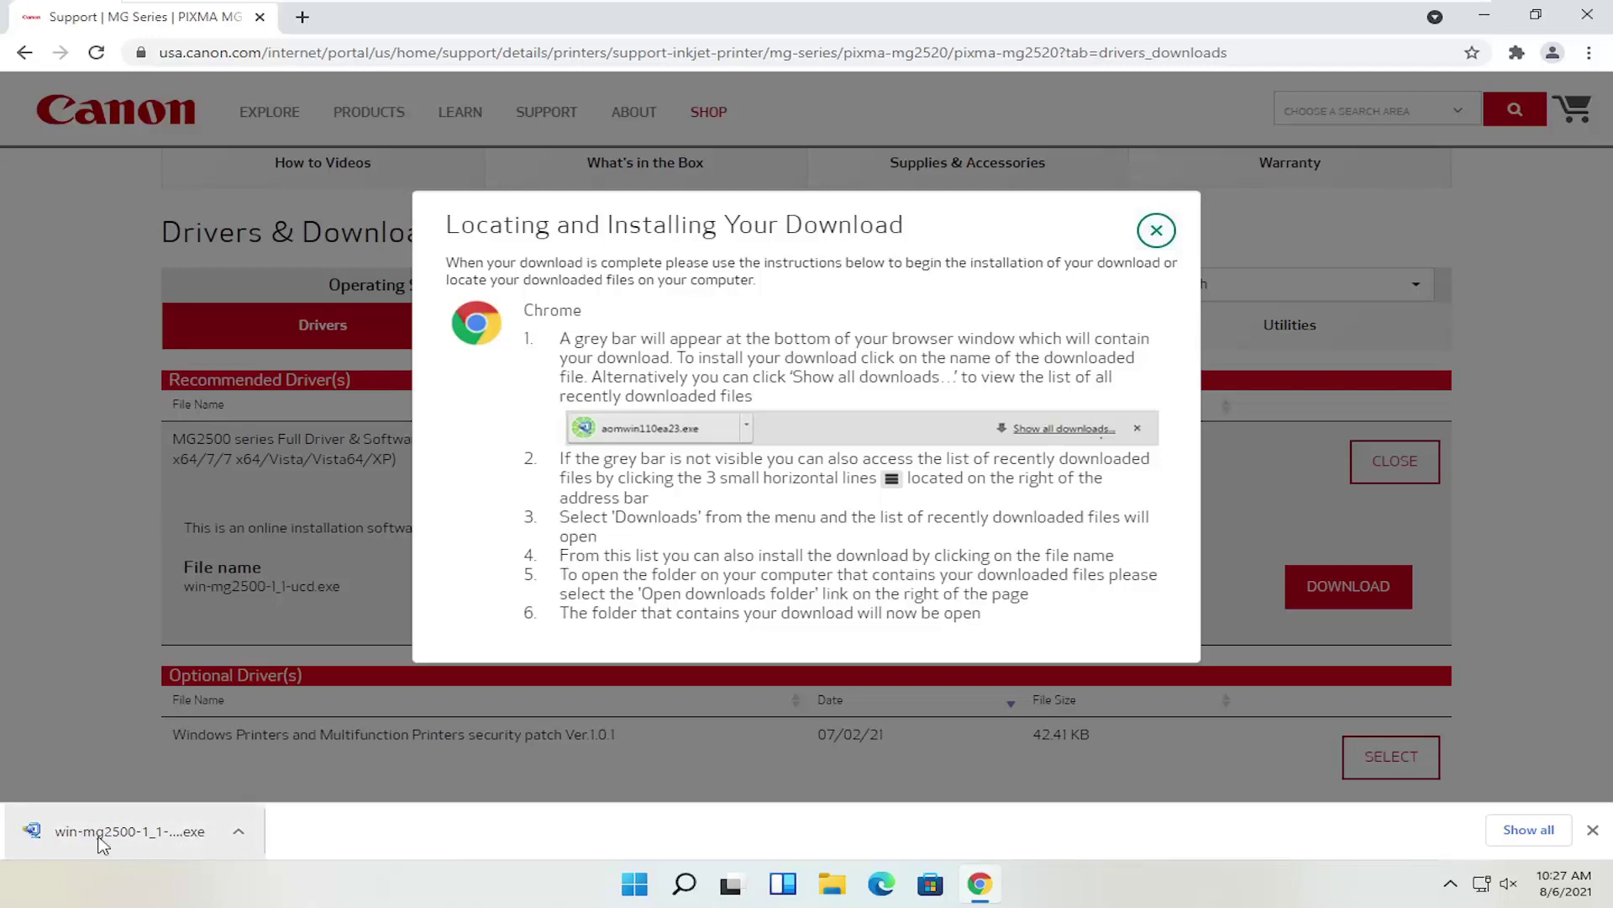
Show the downloaded win-mg2500-1_1-ucd file in its folder and close the browser
click(240, 831)
click(321, 775)
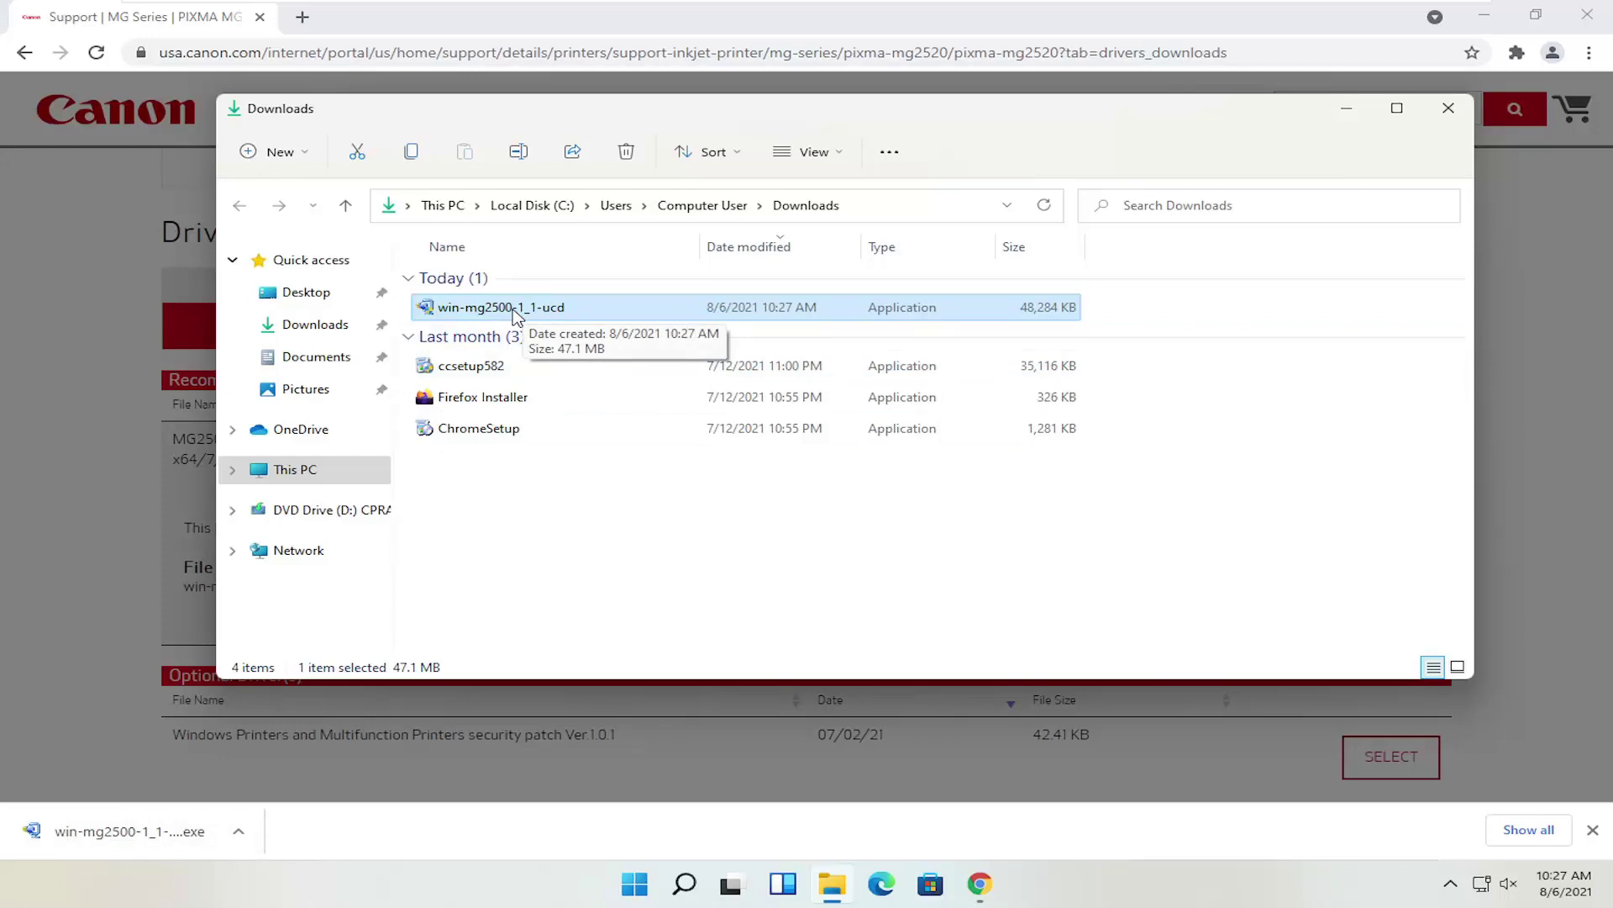
click(1600, 21)
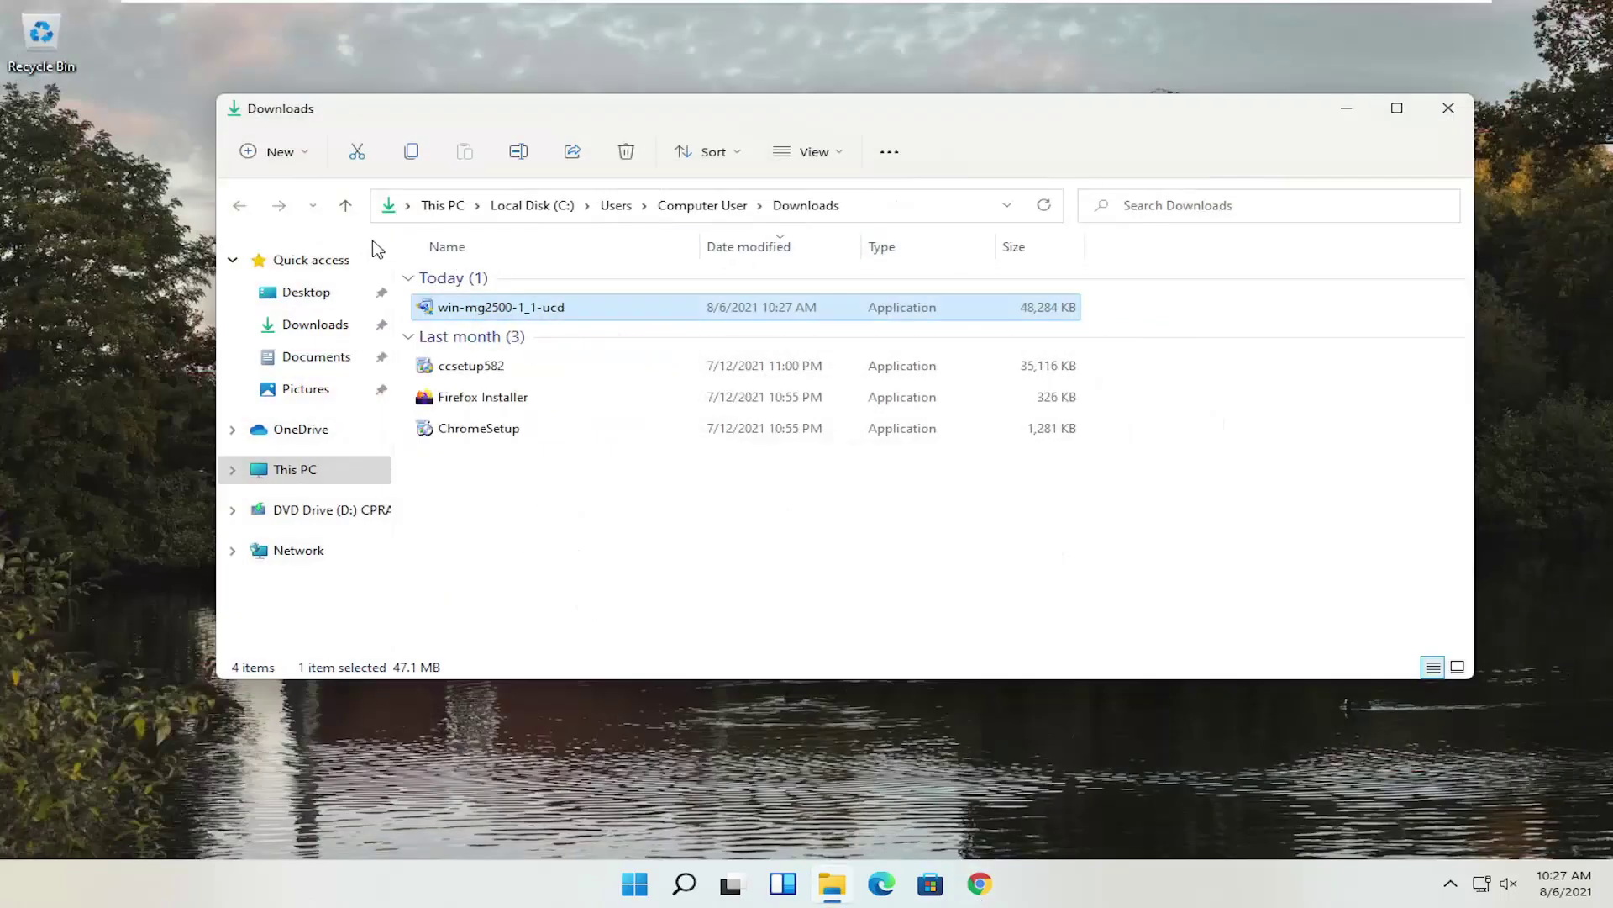
Run the win-mg2500-1_1-ucd installer, allow it to make changes to the device, and minimize the Downloads window
double_click(482, 307)
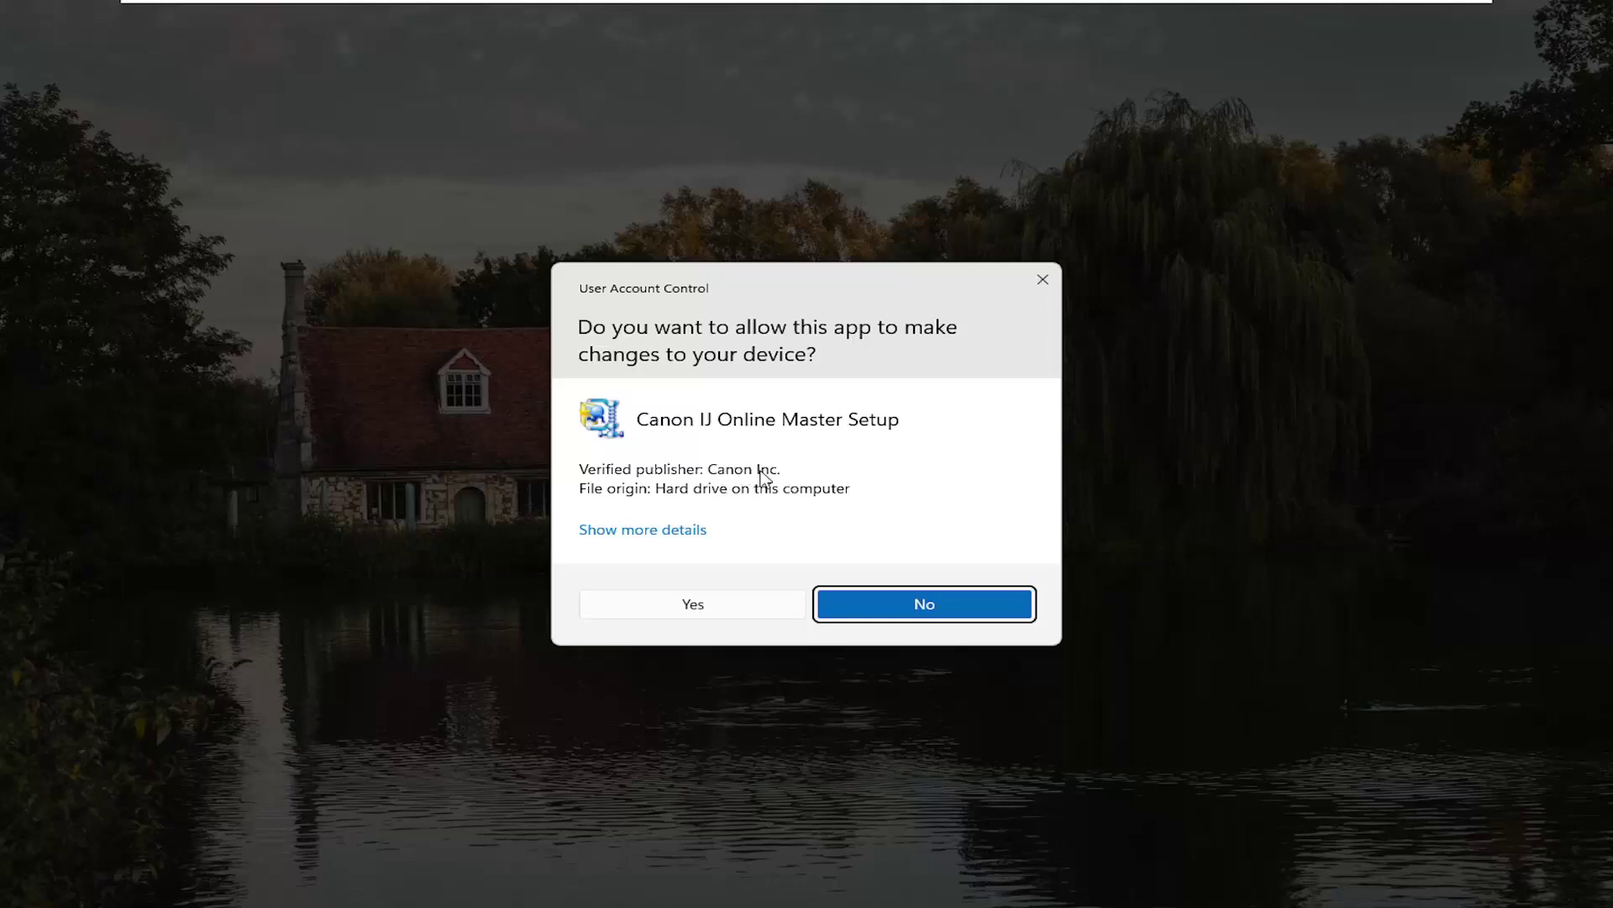
click(694, 605)
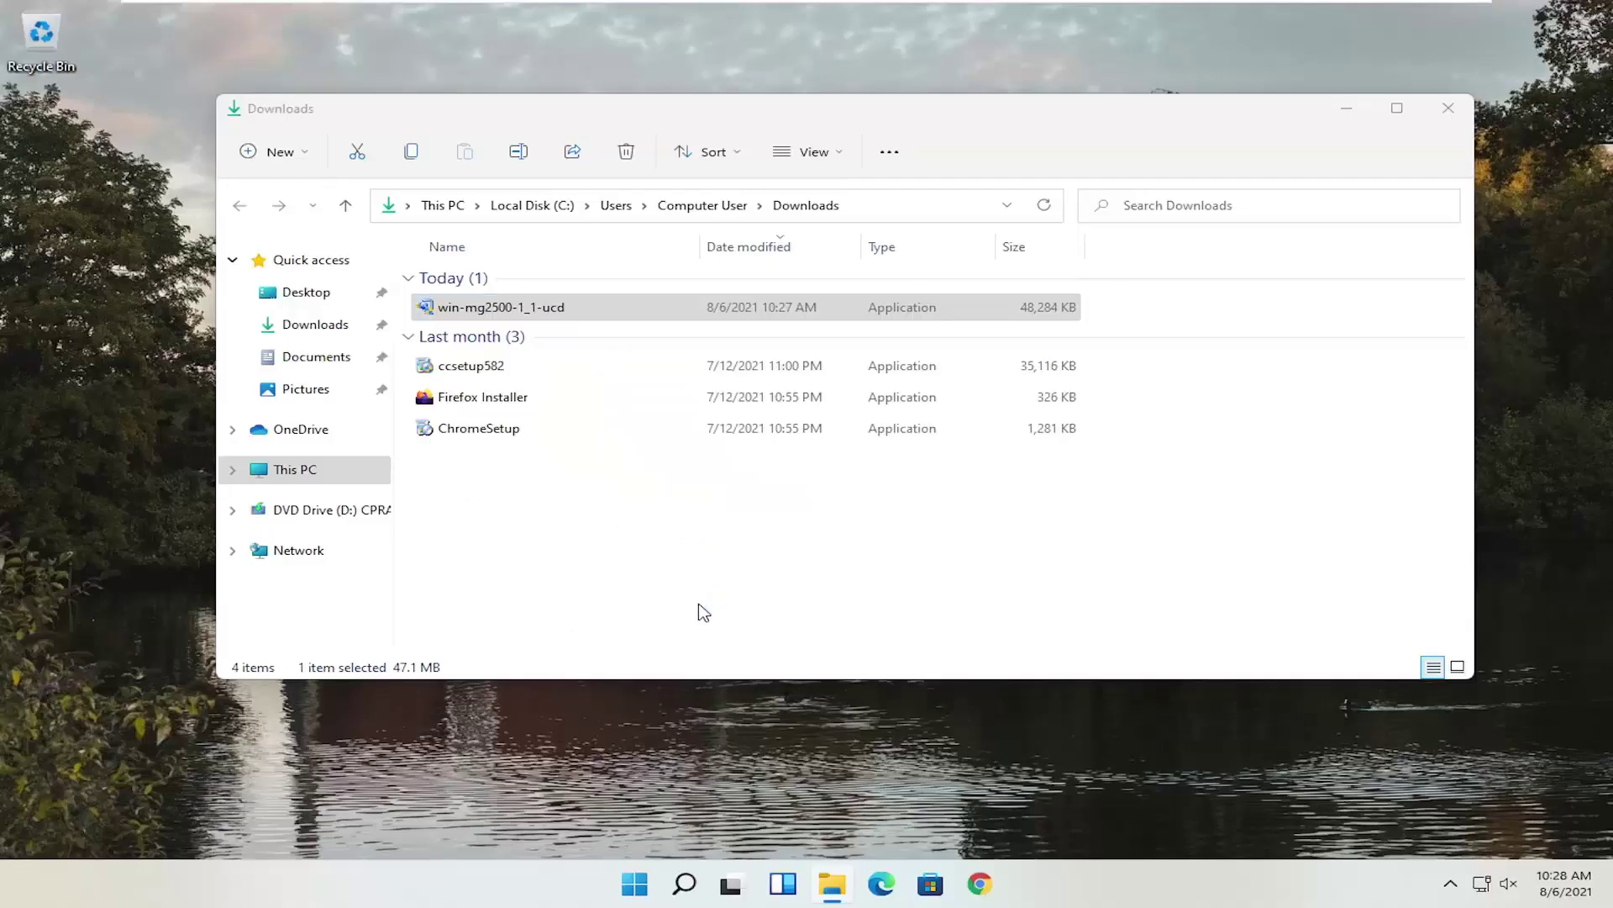
click(1347, 109)
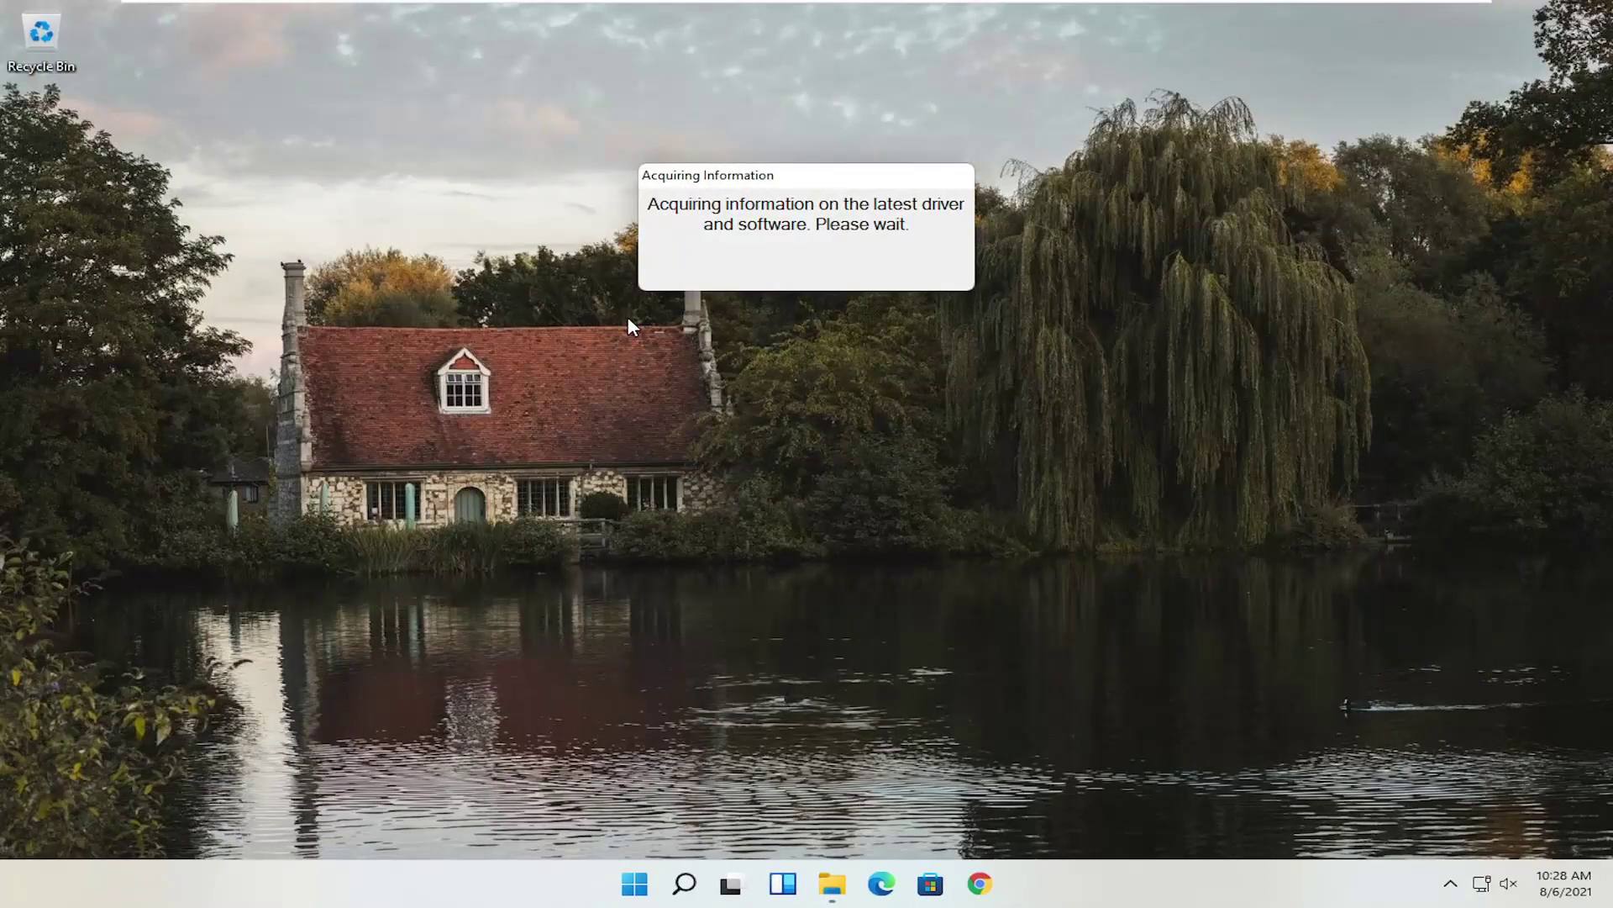
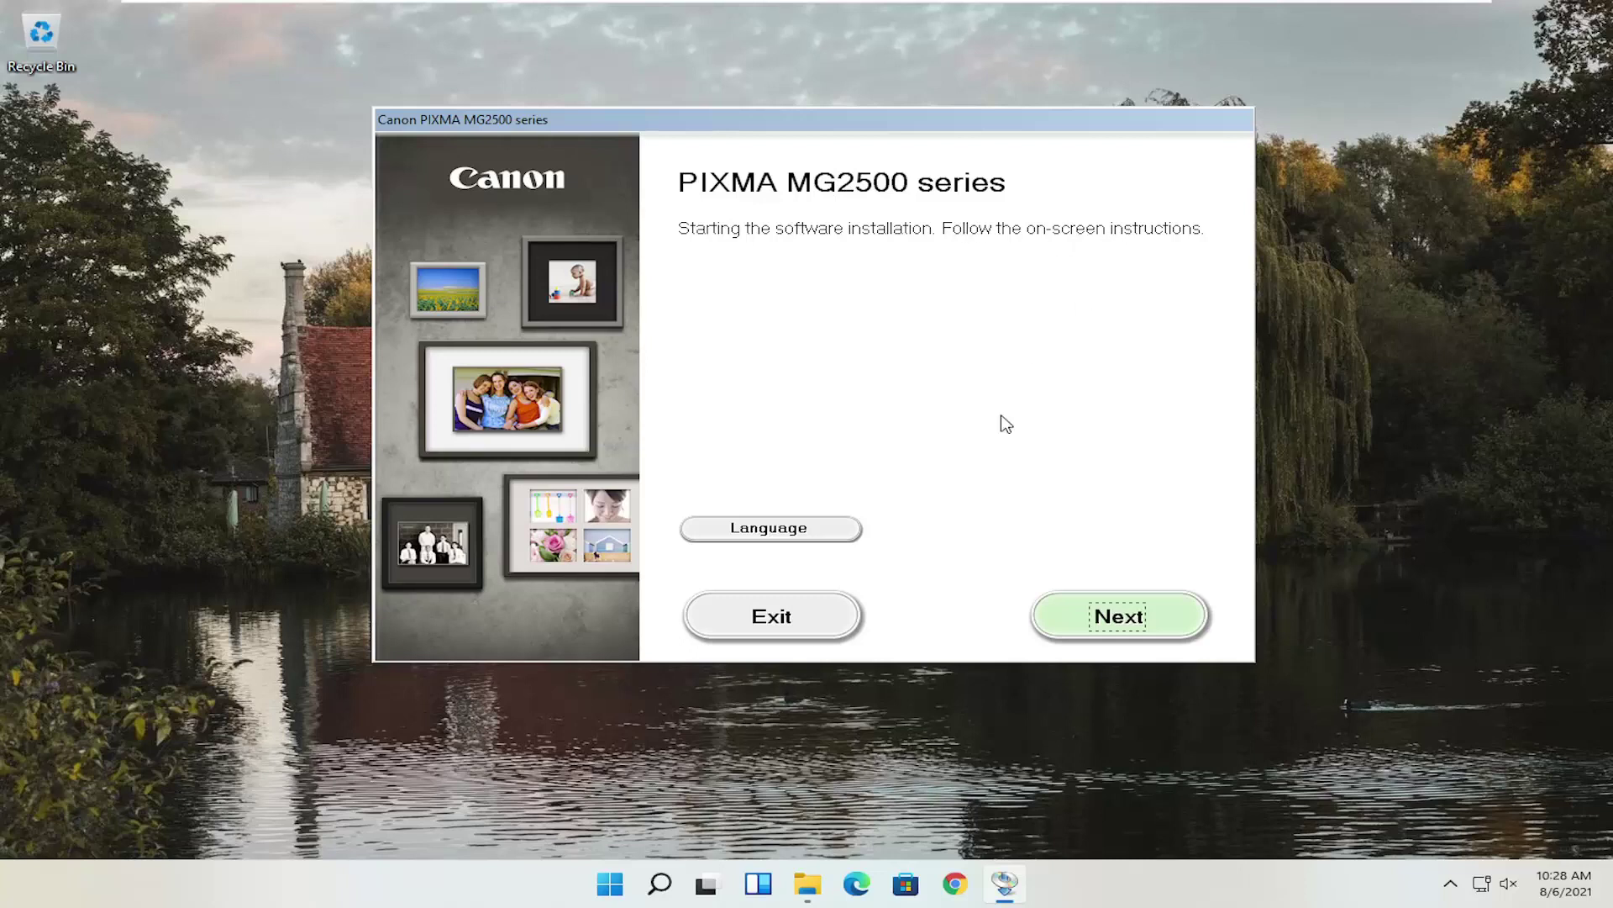
Check the setup language choices, keep English, and continue to the software installation list
click(760, 532)
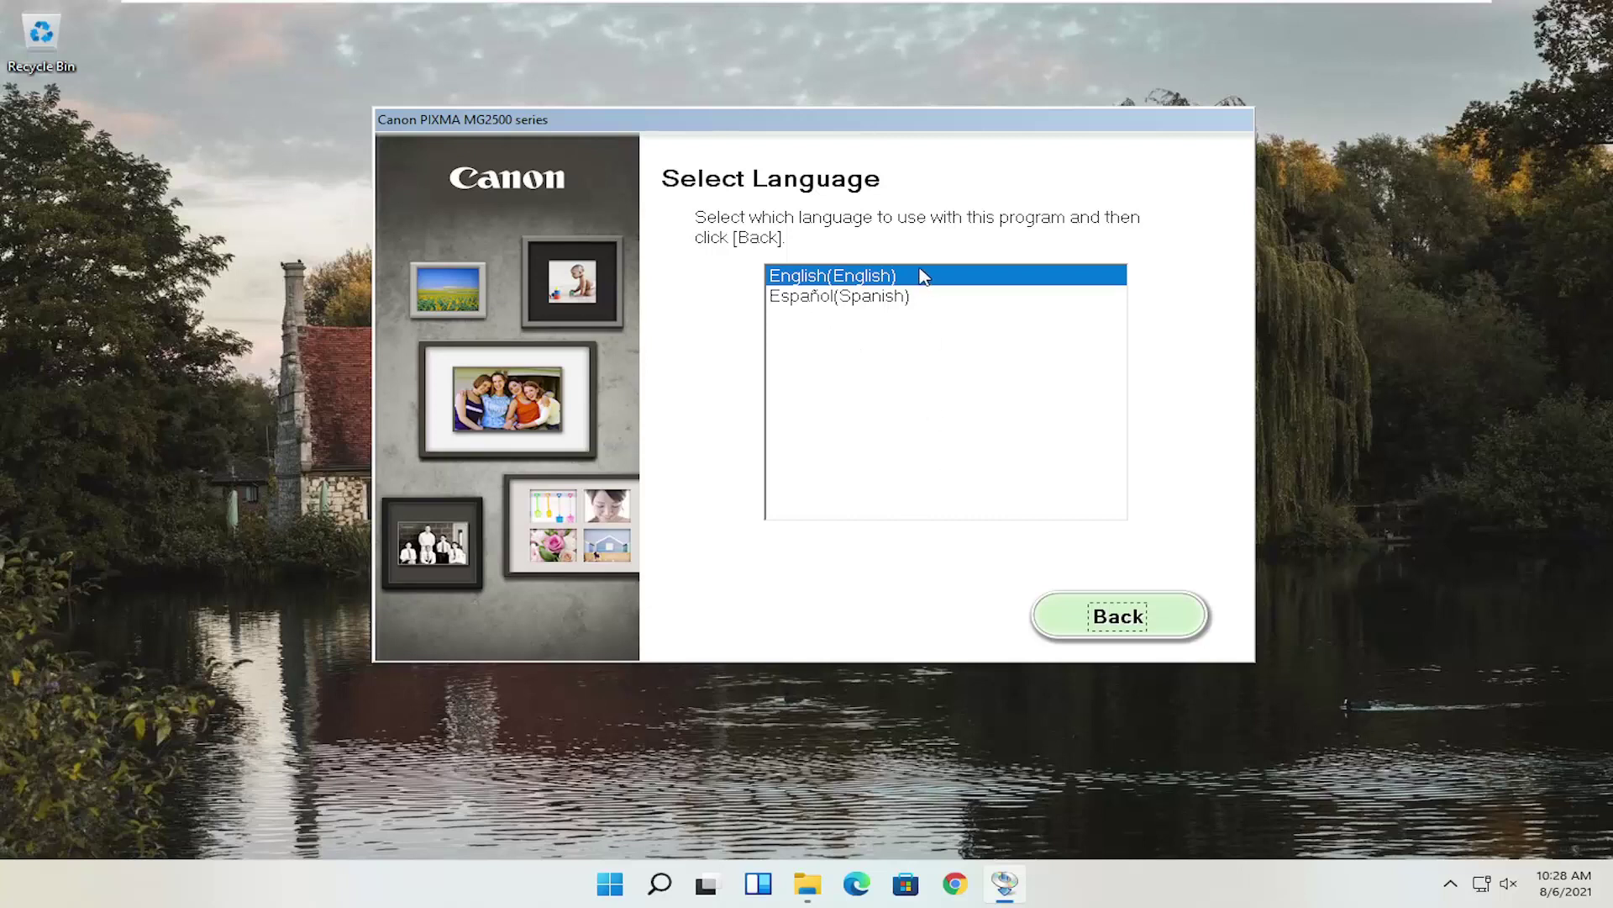
click(1089, 620)
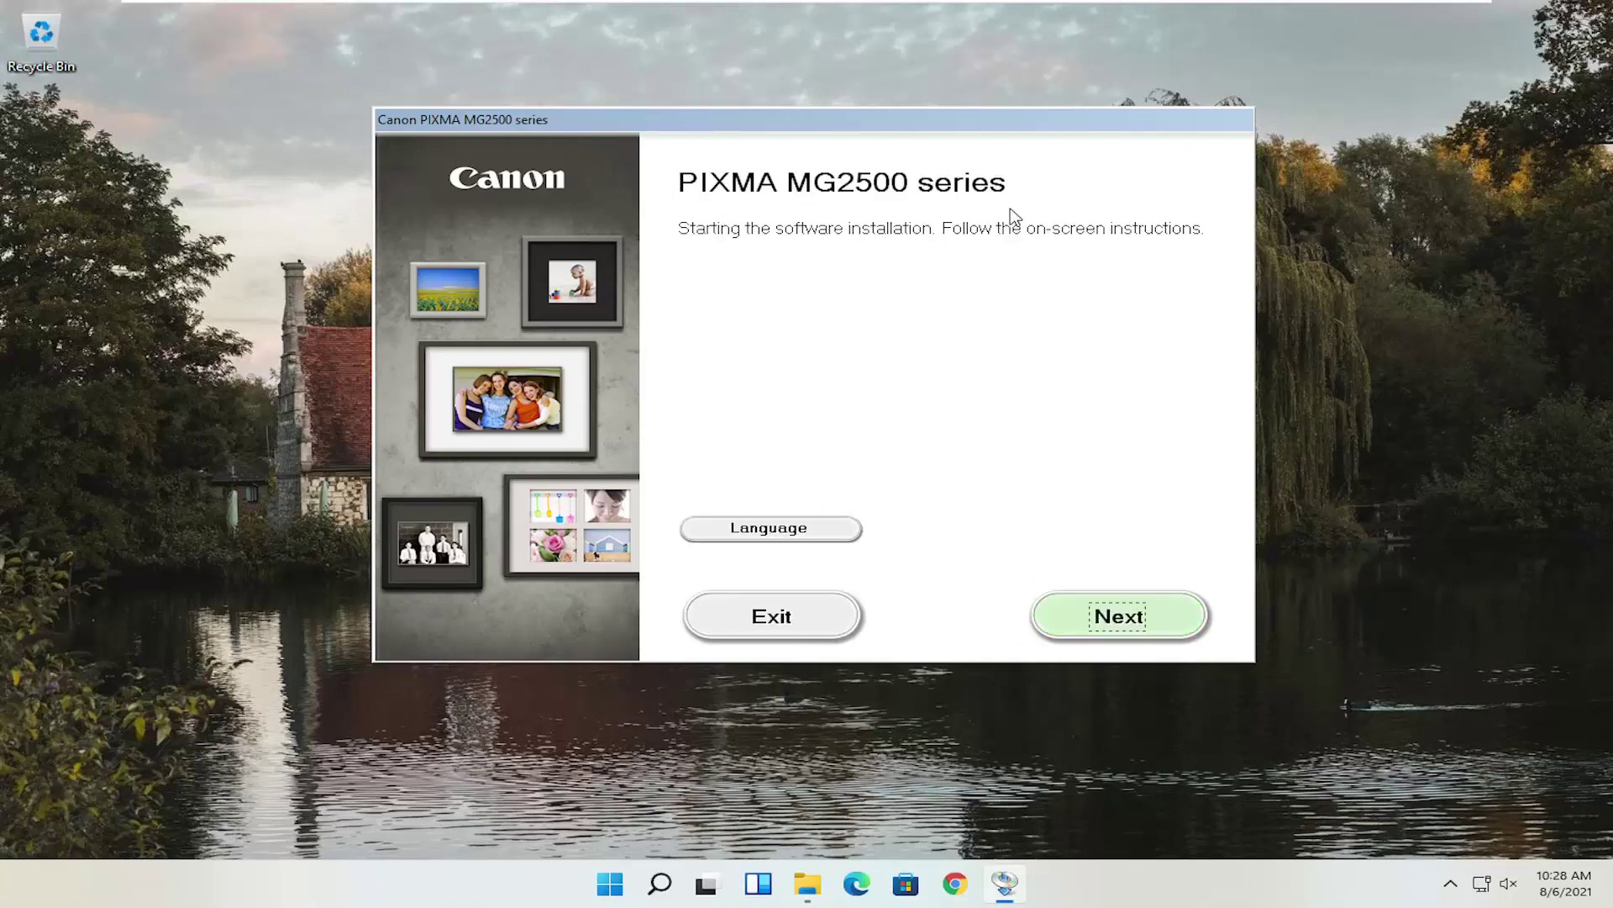
click(1135, 632)
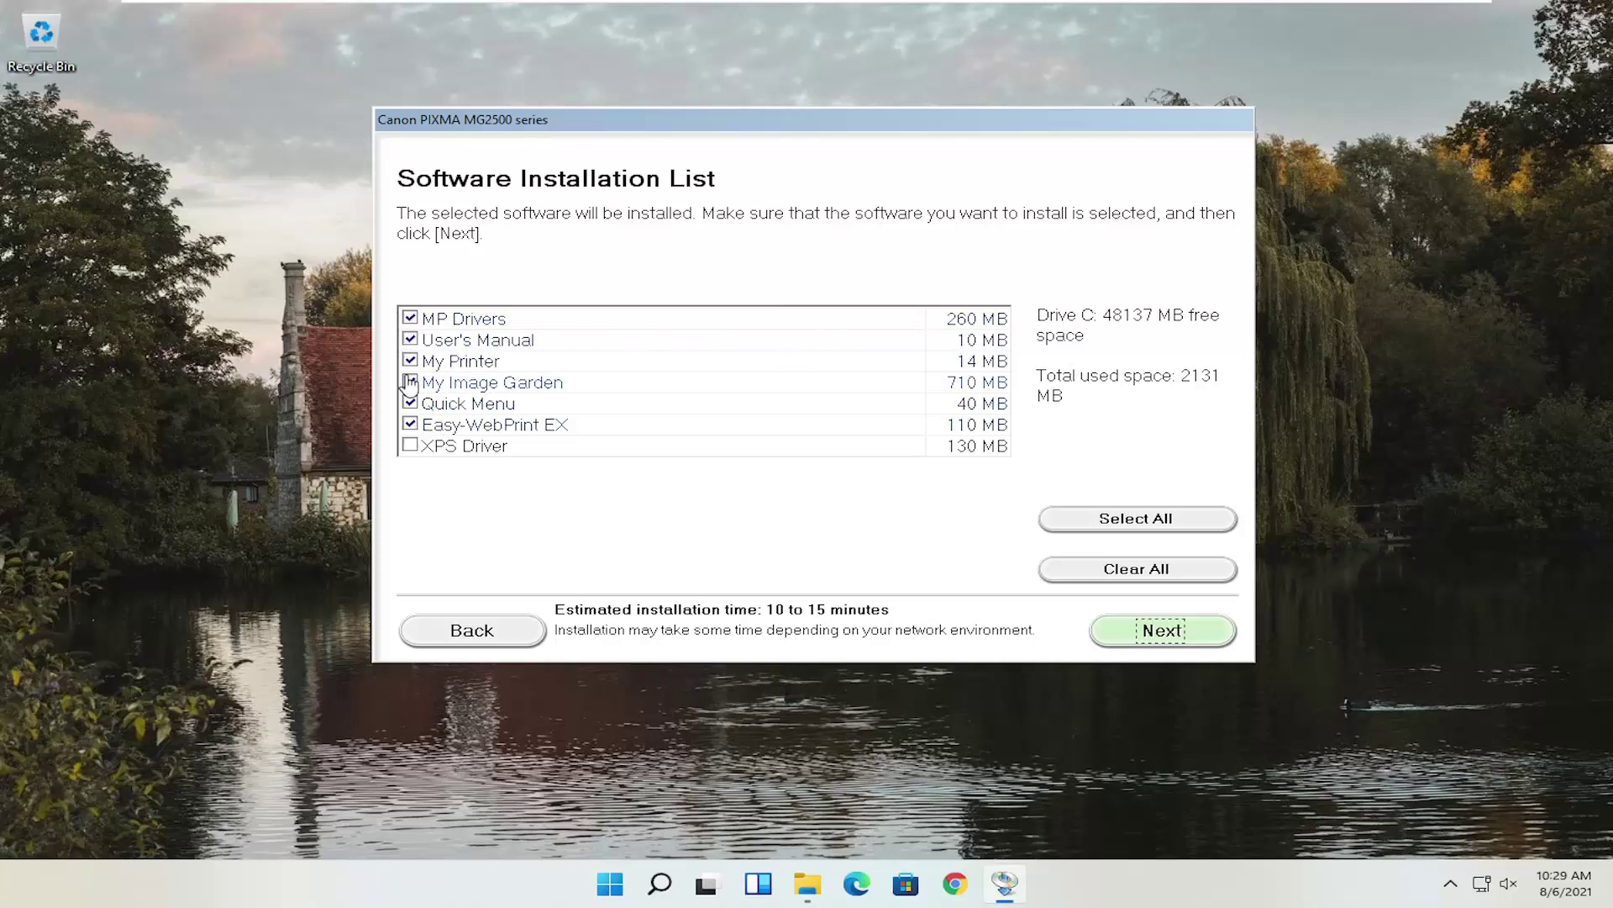
Exclude Easy-WebPrint EX from the software to install and confirm the installation list
mouse_move(432, 322)
mouse_move(464, 417)
mouse_move(510, 393)
click(410, 426)
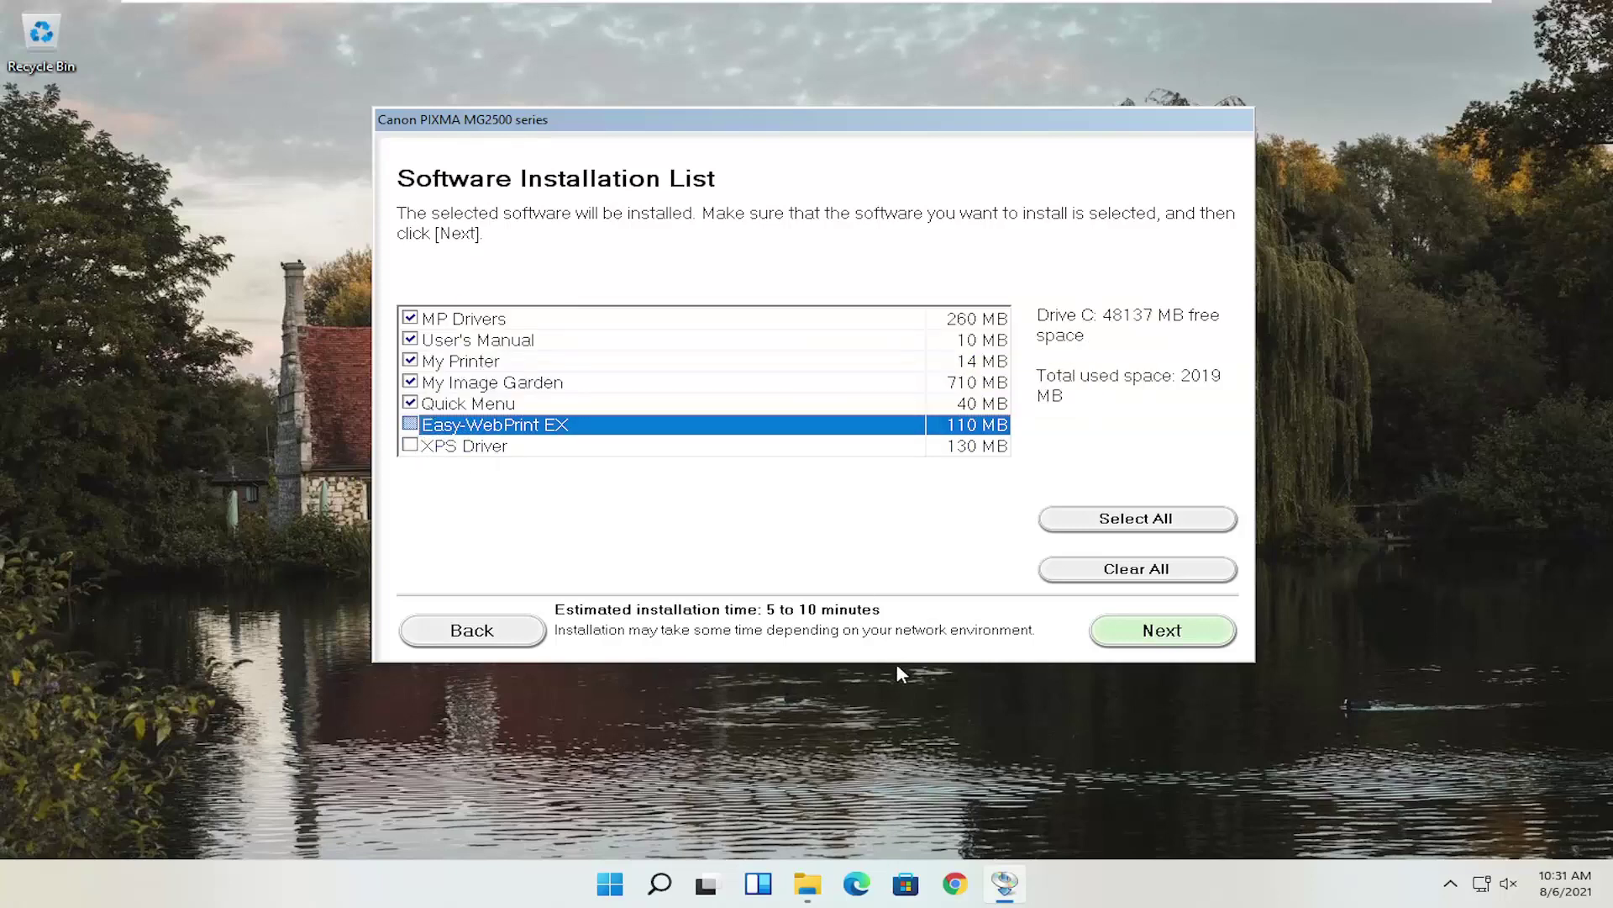
click(1150, 635)
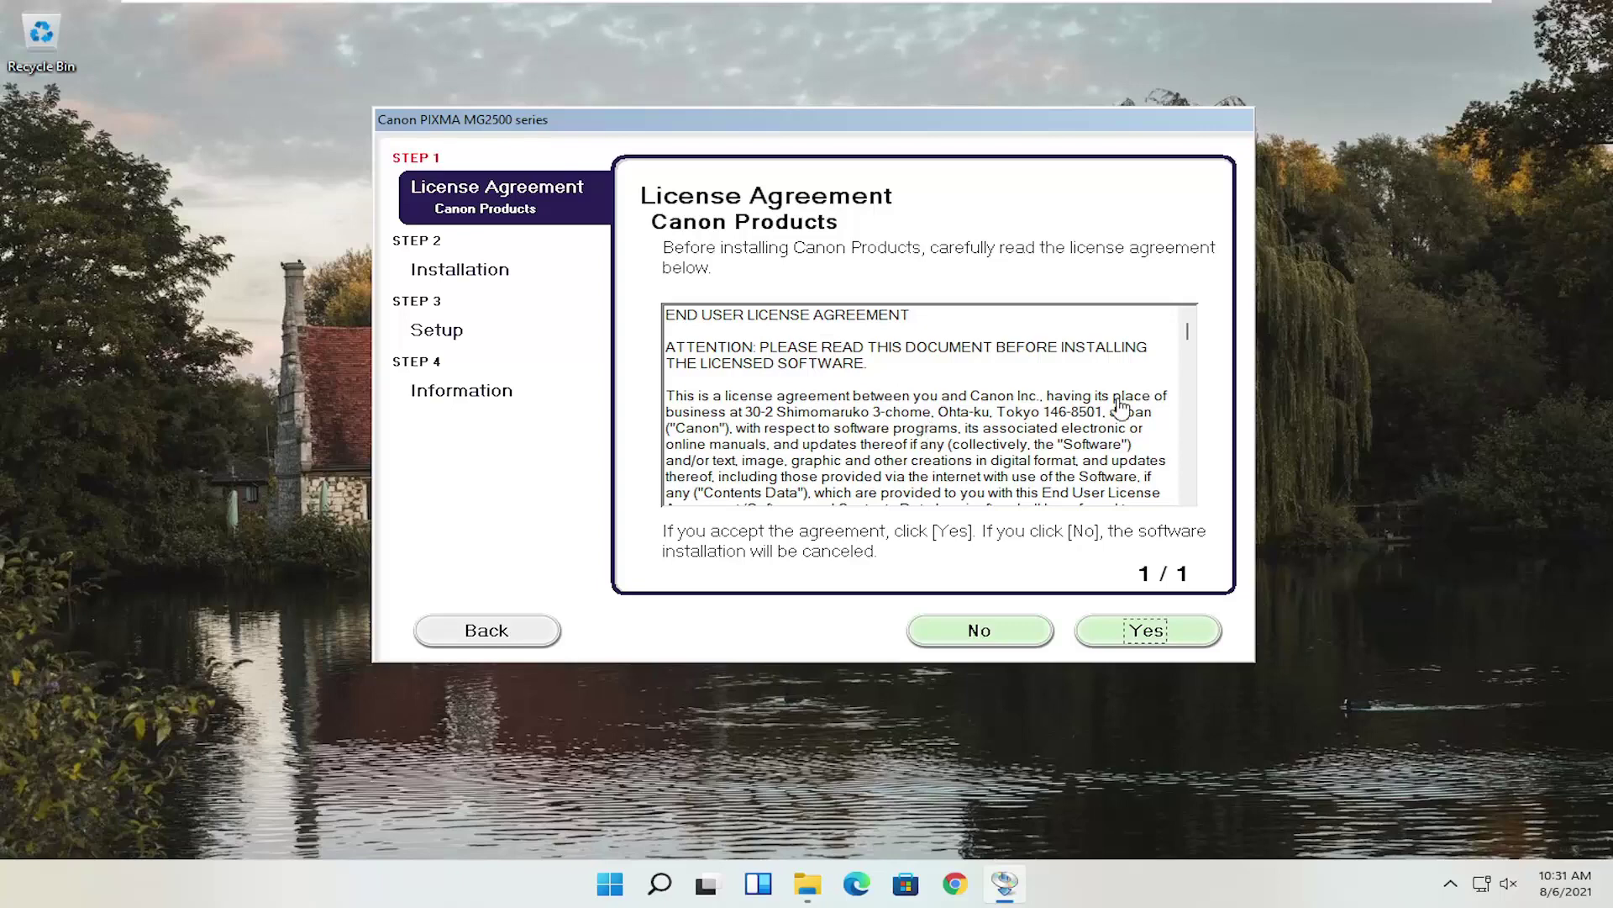
Accept the Canon license agreement and proceed past the firewall notice to start the software installation
click(1122, 644)
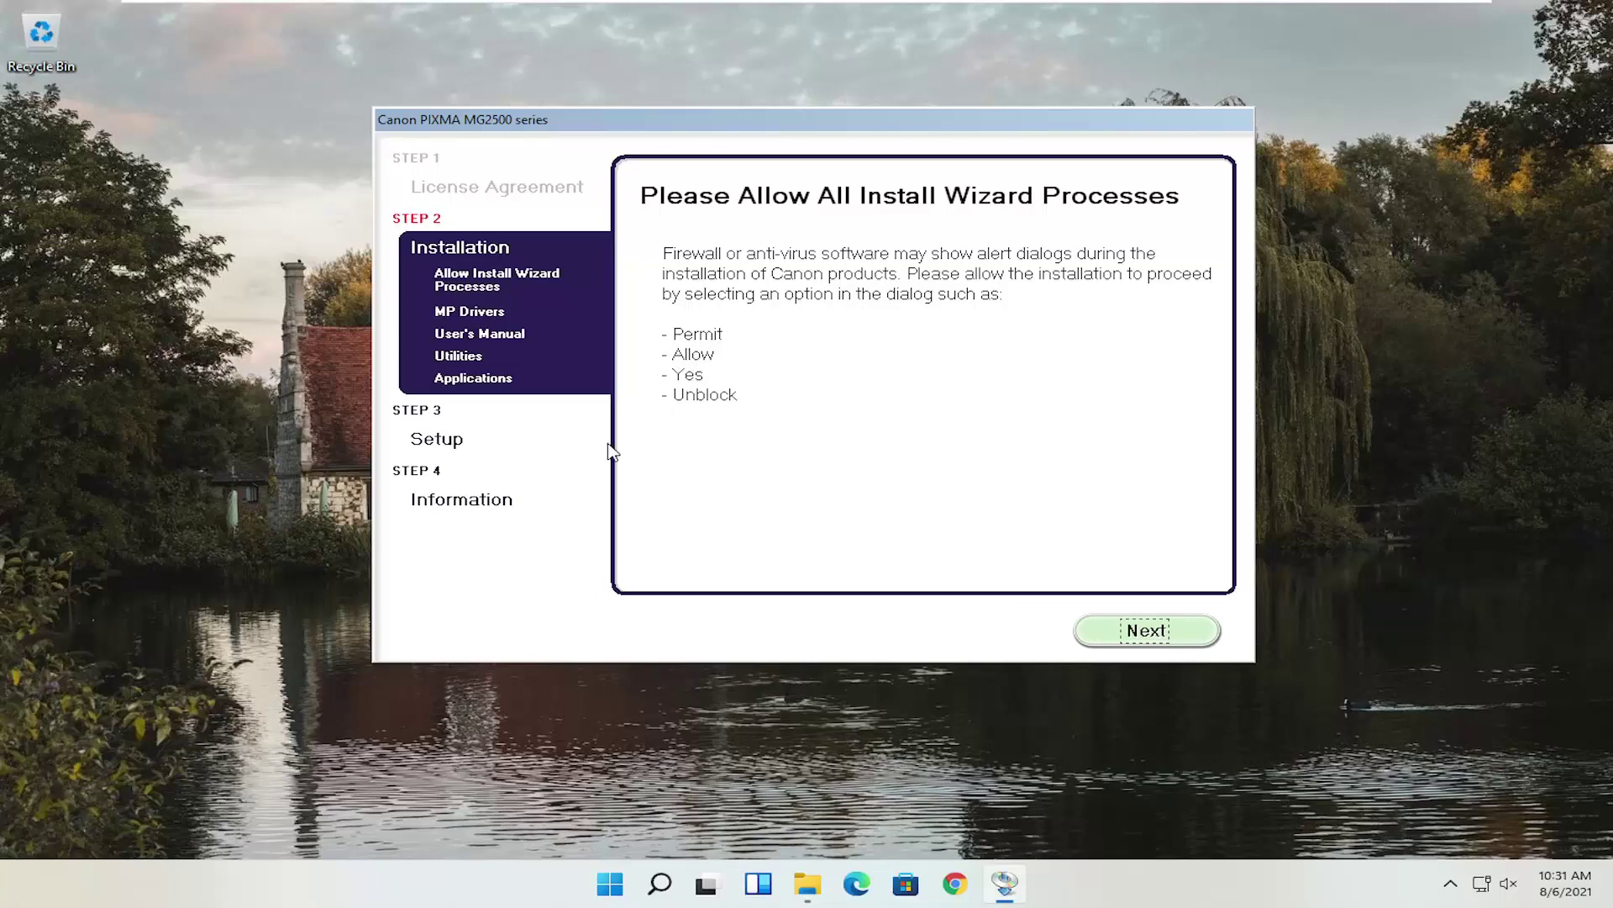
click(1131, 632)
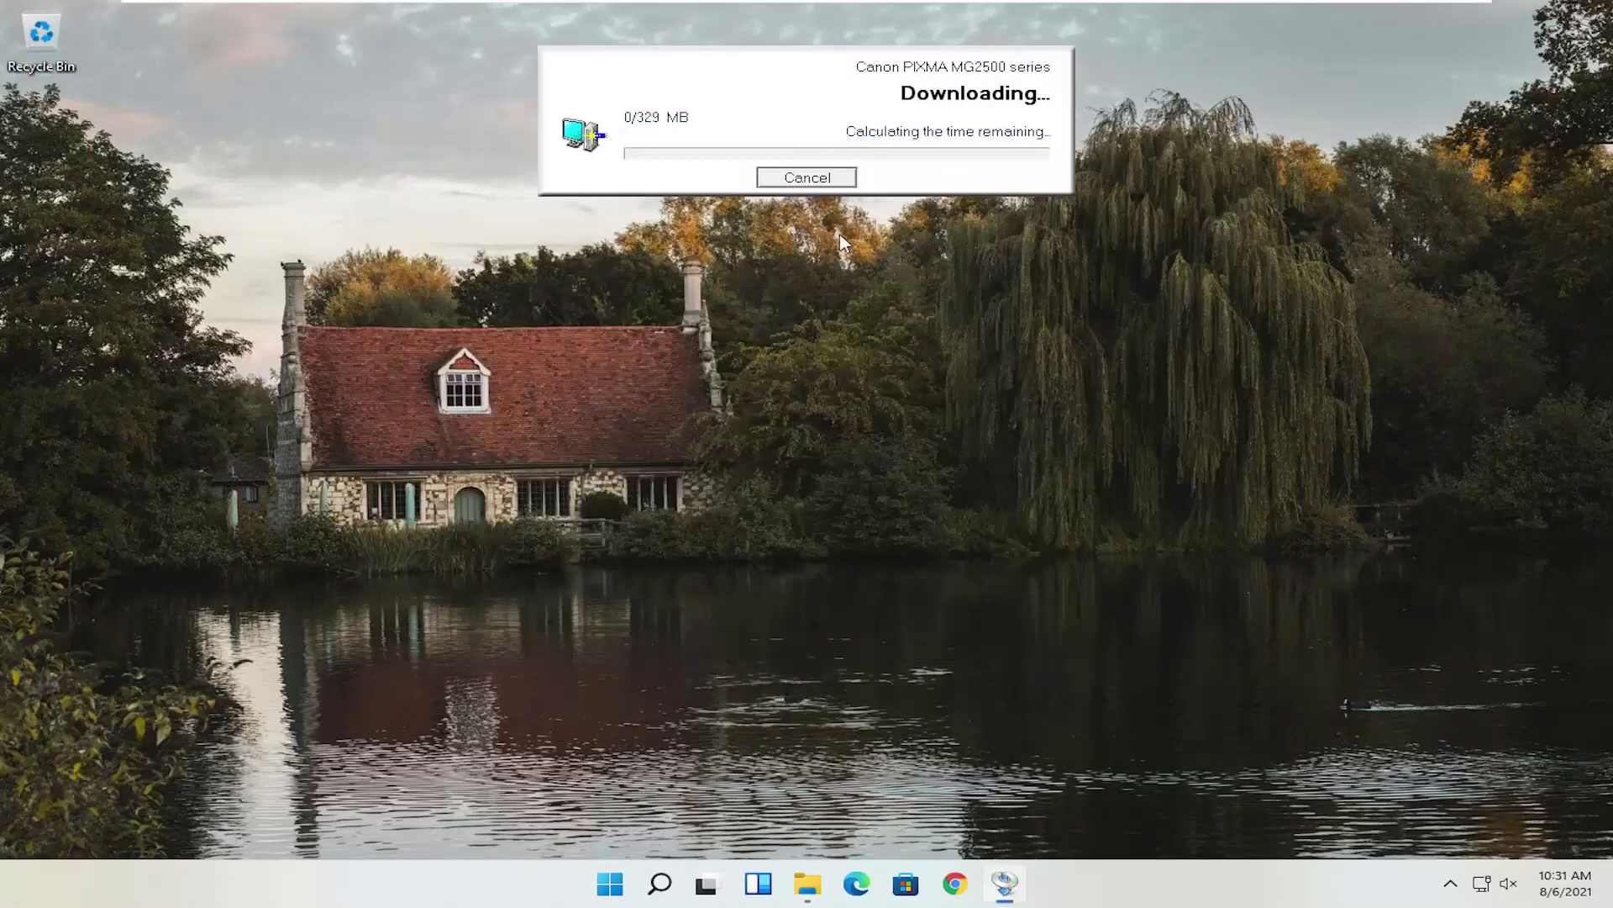